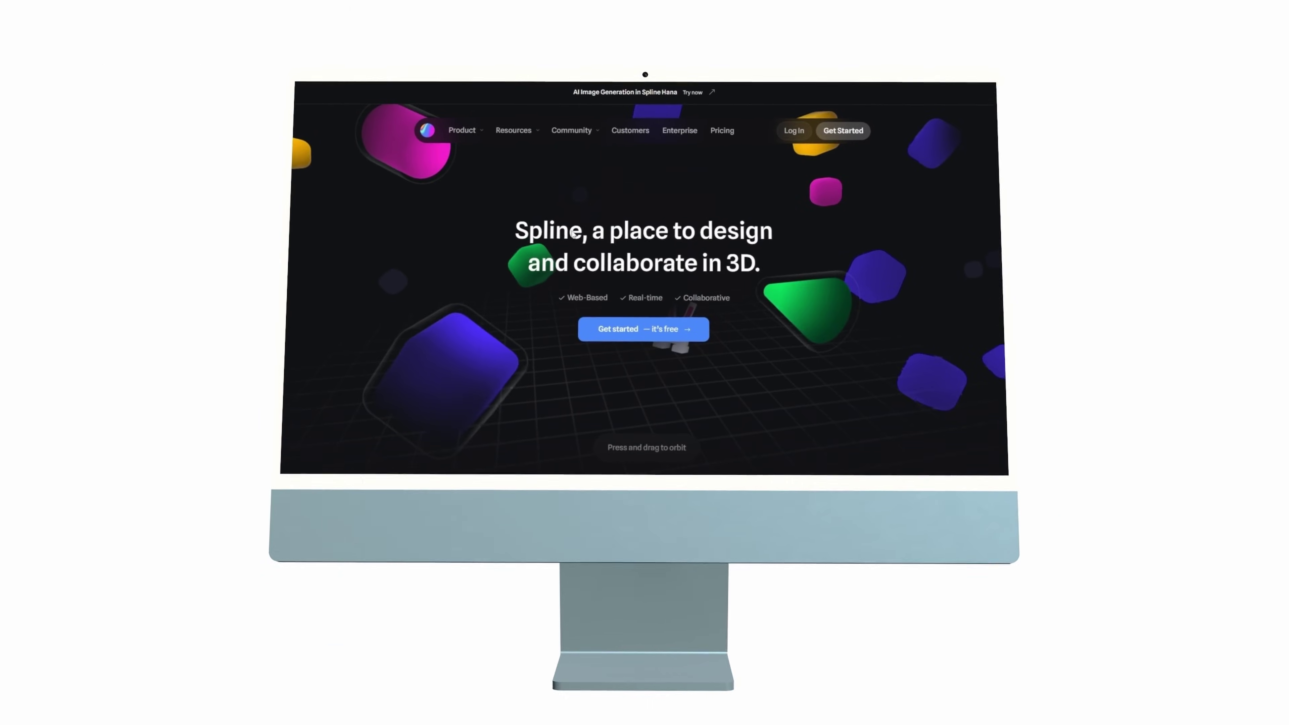
# Scroll down the homepage to the editor preview with the keyframed spheres timeline.
pyautogui.scroll(-3, 660, 248)
pyautogui.scroll(-5, 615, 247)
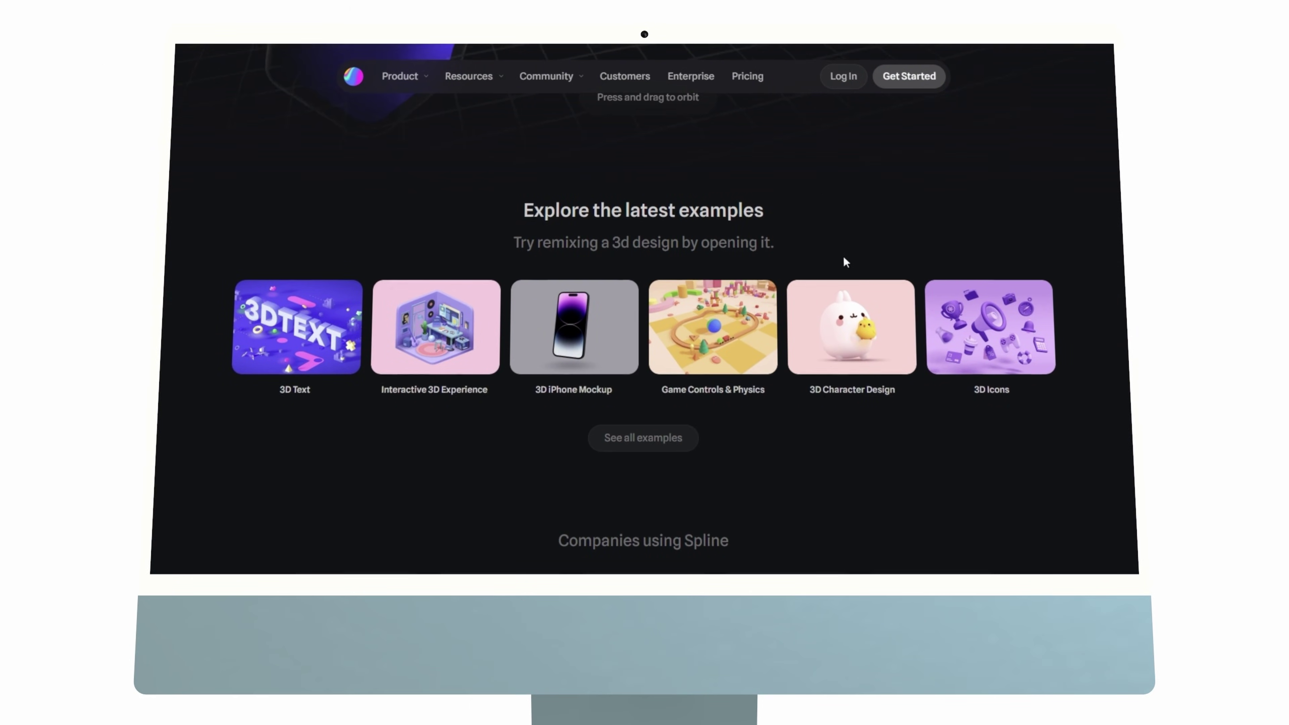
pyautogui.scroll(-5, 568, 248)
pyautogui.scroll(-3, 652, 241)
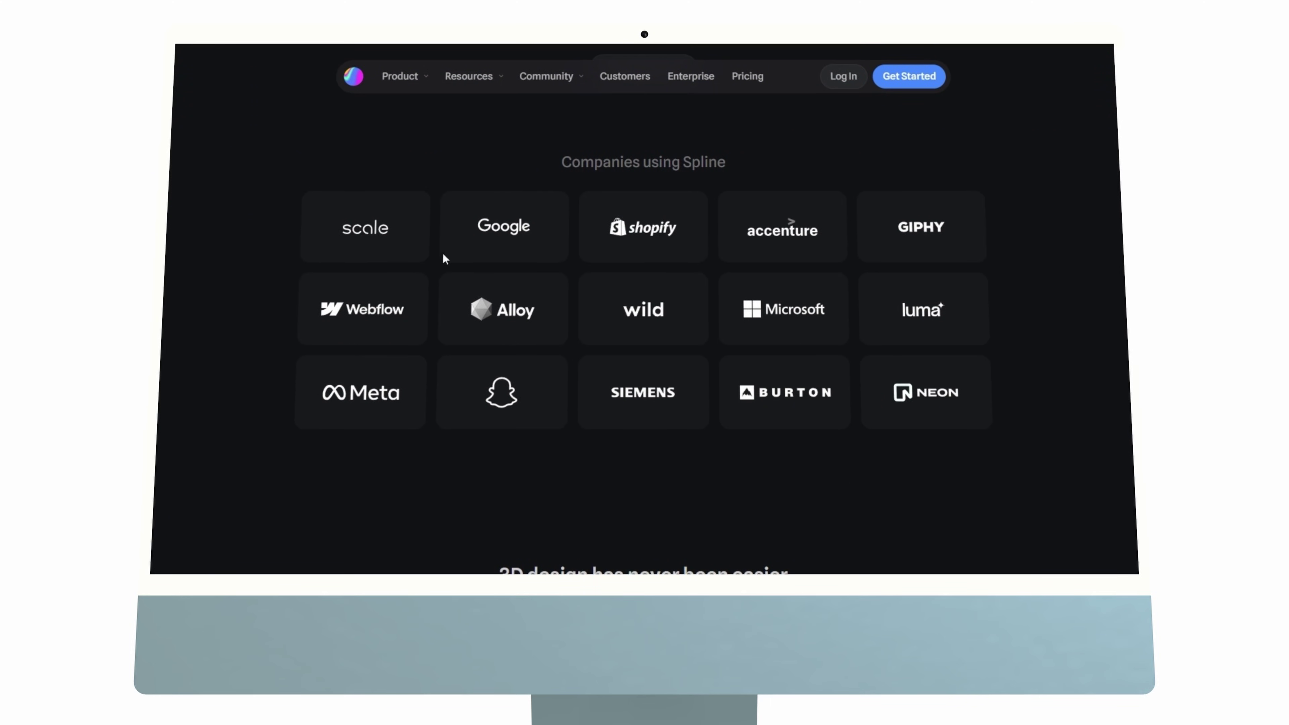
pyautogui.scroll(-8, 814, 401)
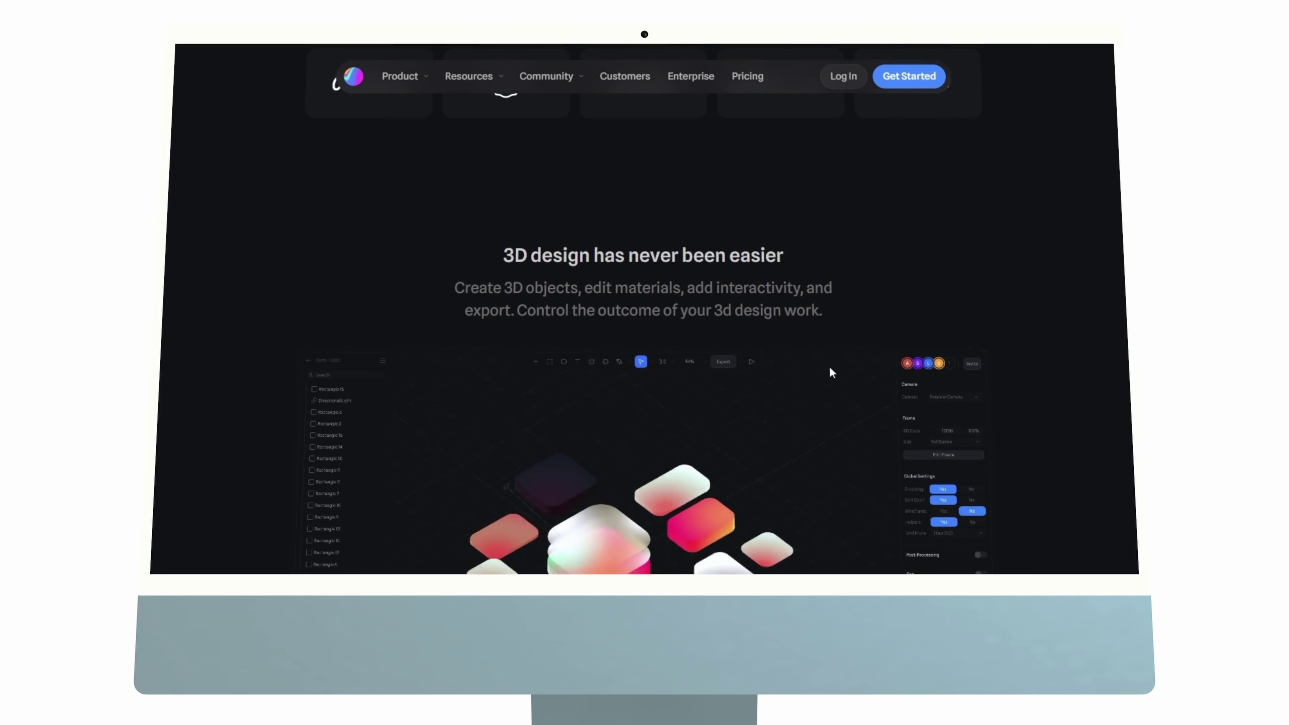
pyautogui.scroll(-3, 829, 365)
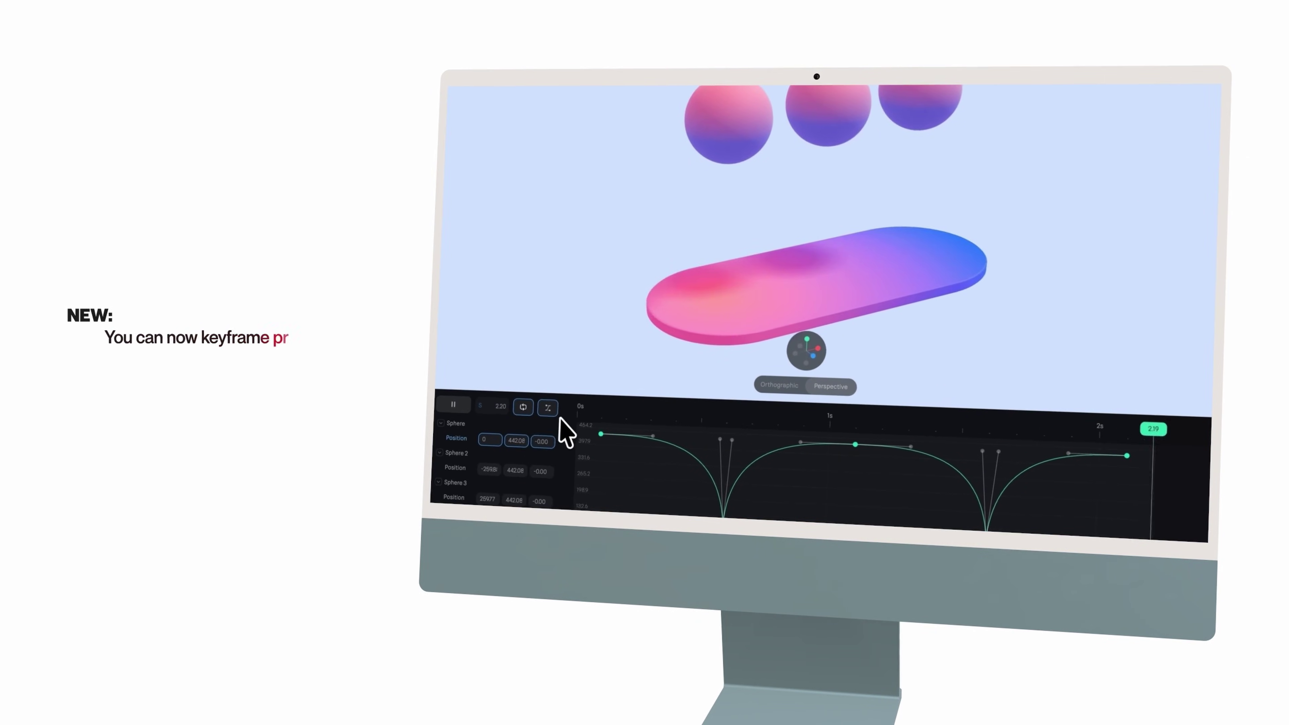
# Show the timeline as keyframe bars and shift the spheres' Position animations to start at 0s.
pyautogui.click(546, 409)
pyautogui.click(612, 436)
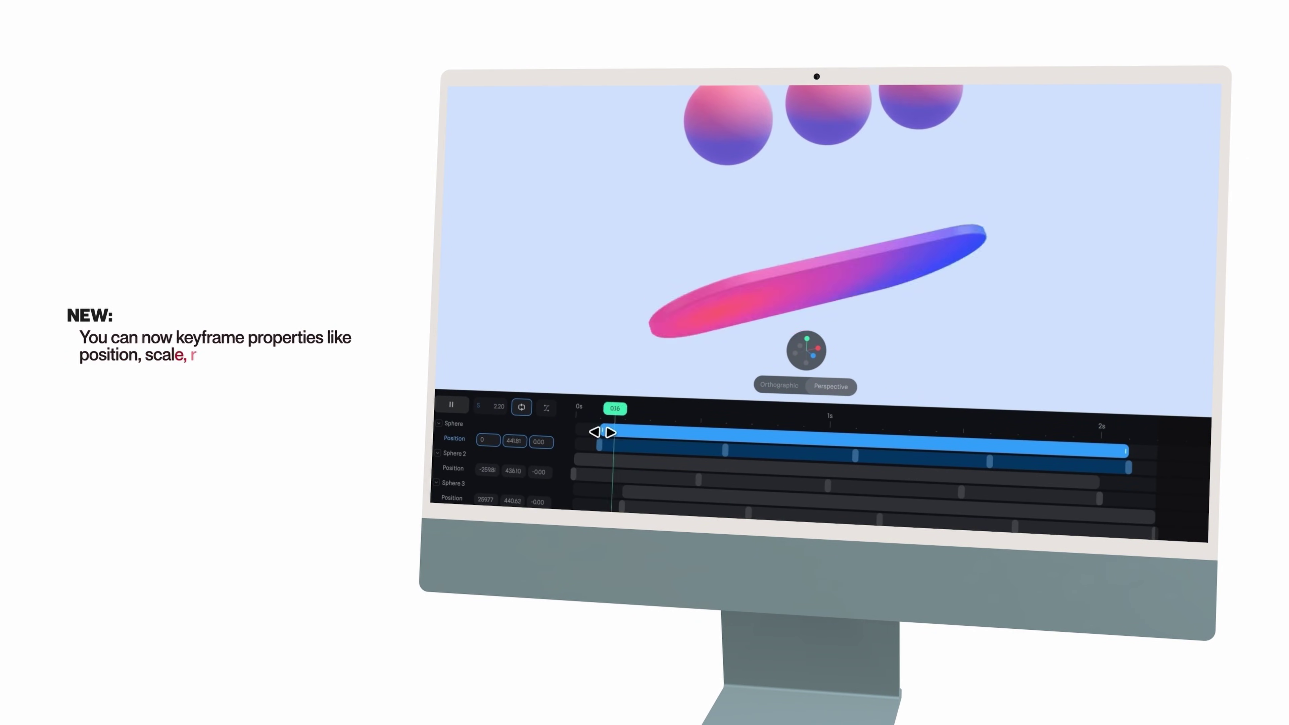
pyautogui.moveTo(599, 432); pyautogui.dragTo(823, 431)
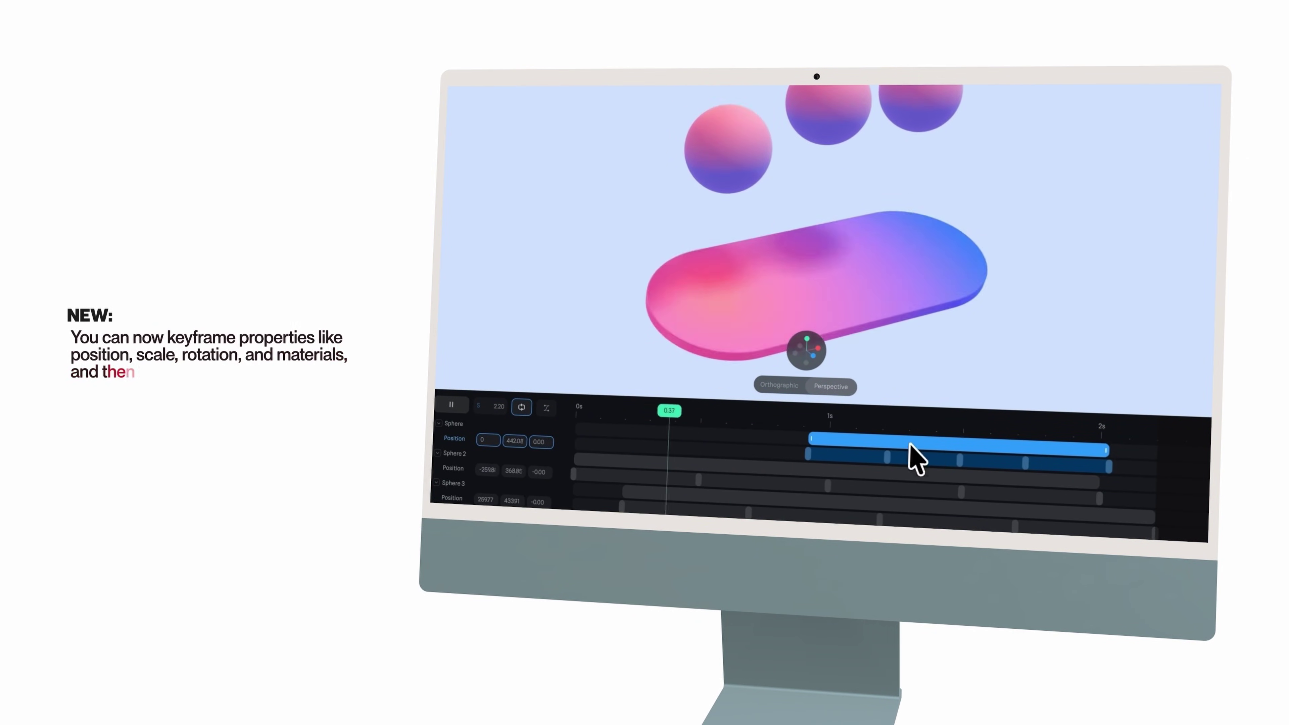
pyautogui.moveTo(915, 451); pyautogui.dragTo(654, 455)
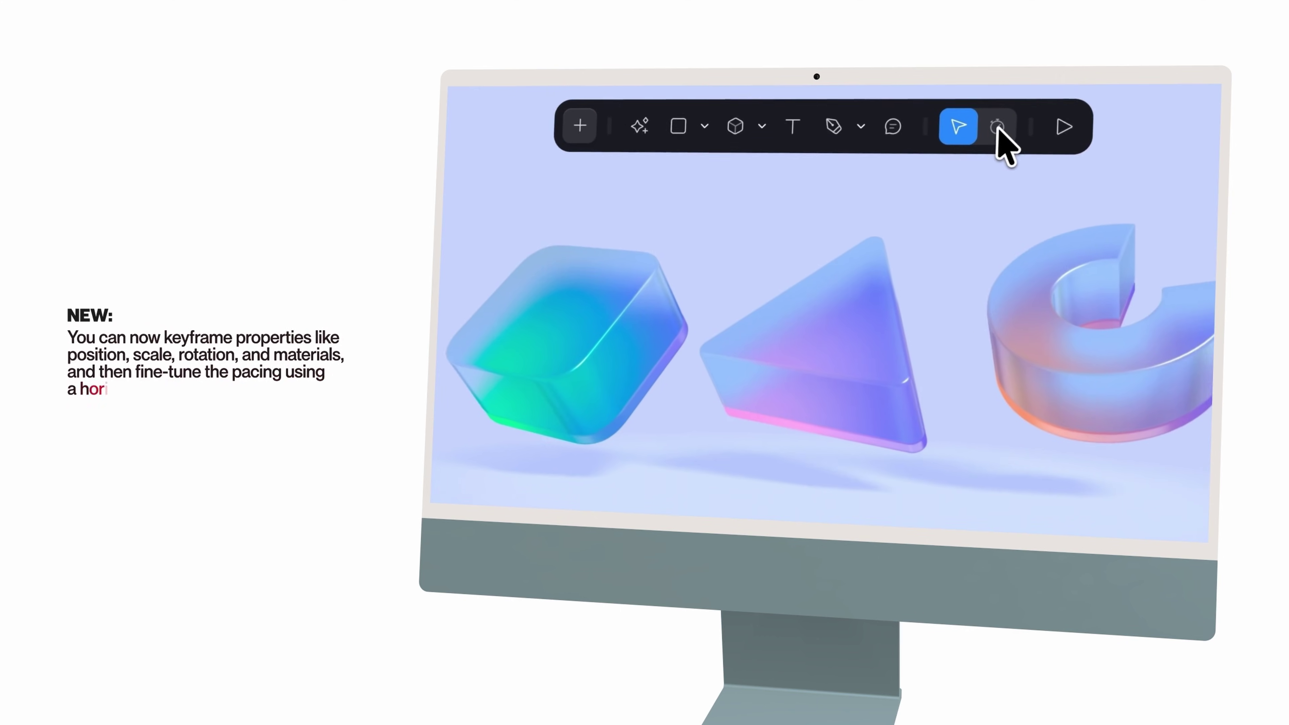
# Enter animation mode, reshape the easing around the middle keyframe, and preview the animation.
pyautogui.click(1005, 130)
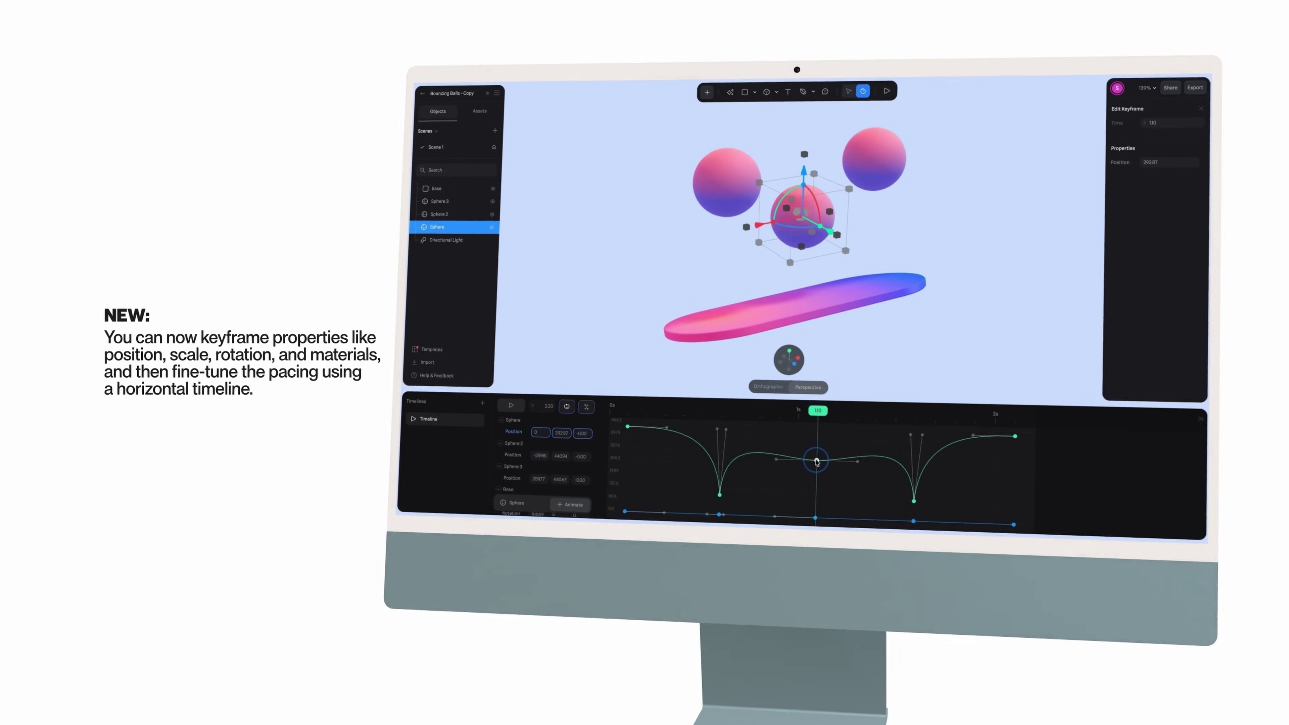
pyautogui.moveTo(832, 449); pyautogui.dragTo(899, 423)
pyautogui.click(714, 414)
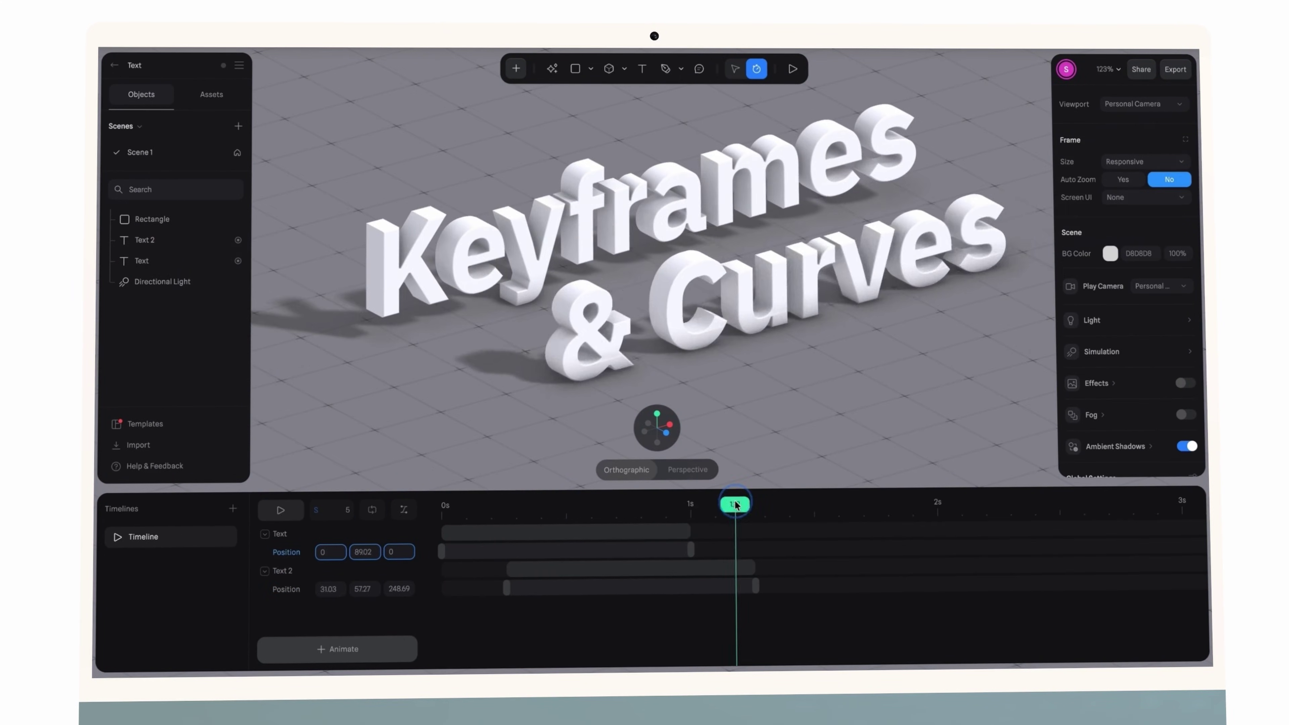
pyautogui.moveTo(736, 507); pyautogui.dragTo(761, 520)
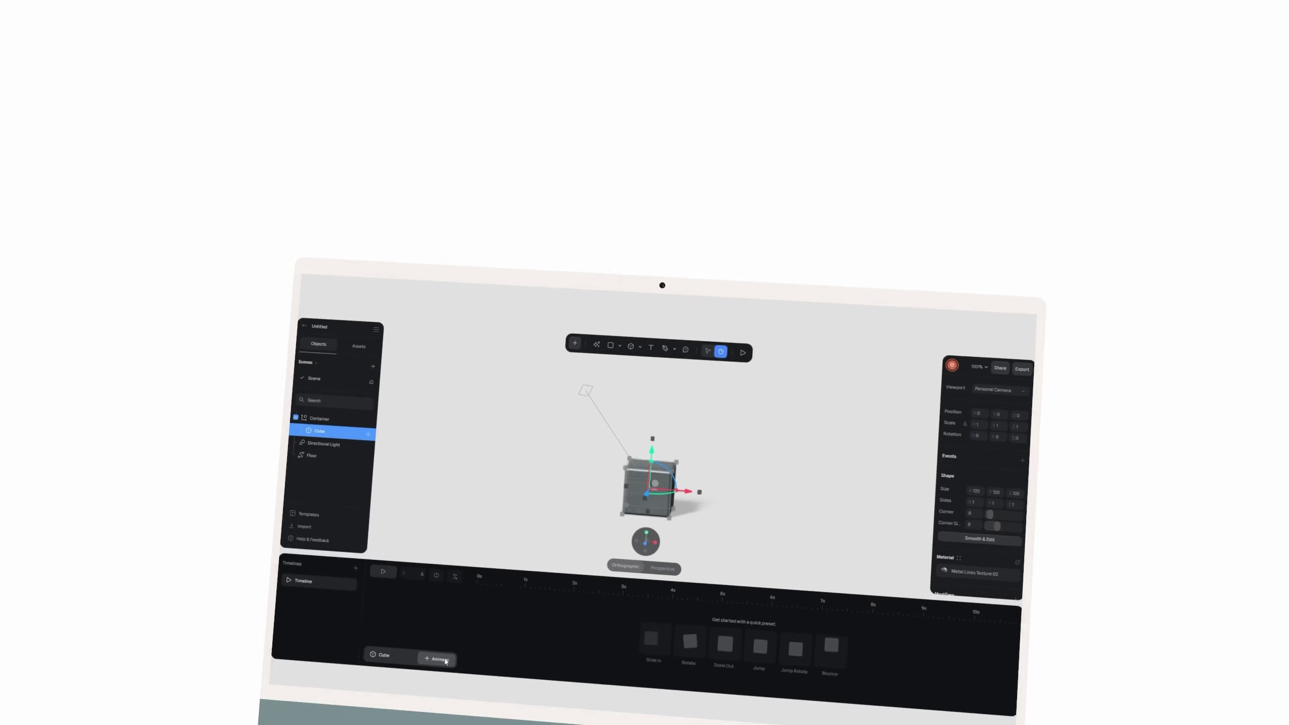
# Add a Position animation to the cube and move its end keyframe to 2.00s.
pyautogui.click(445, 661)
pyautogui.click(431, 538)
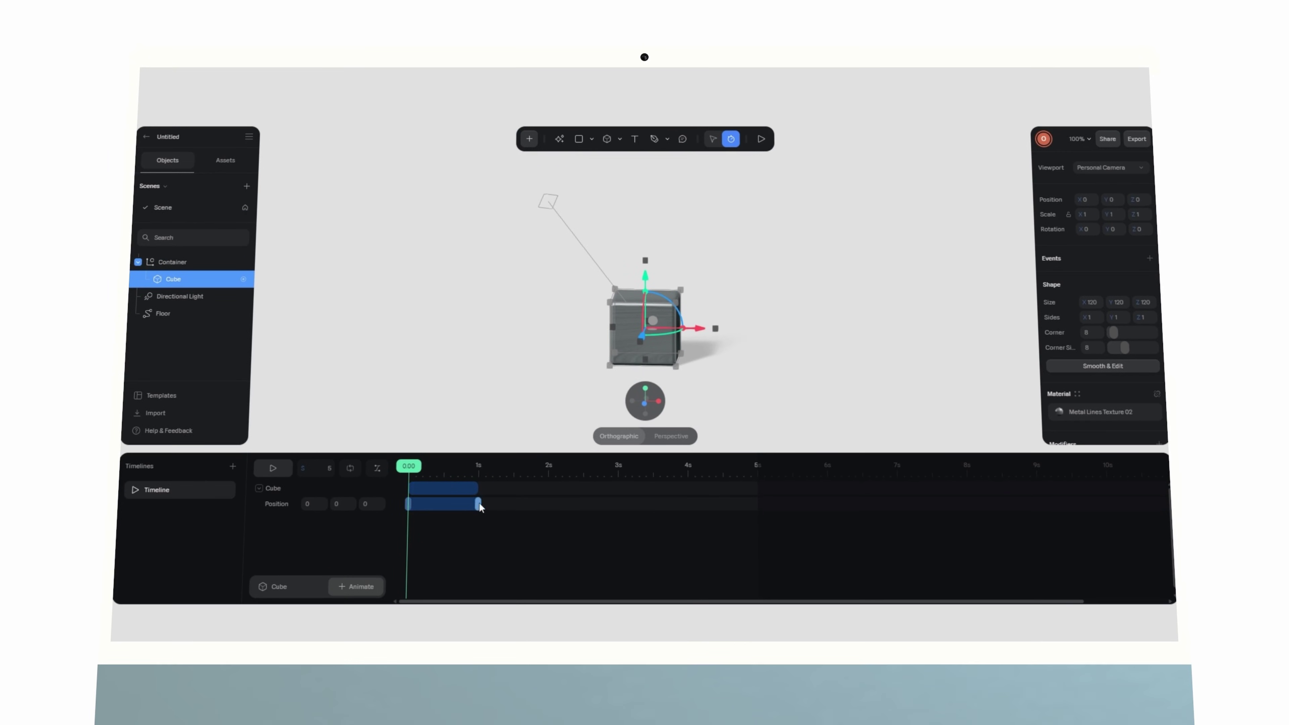
pyautogui.moveTo(523, 399); pyautogui.dragTo(569, 400)
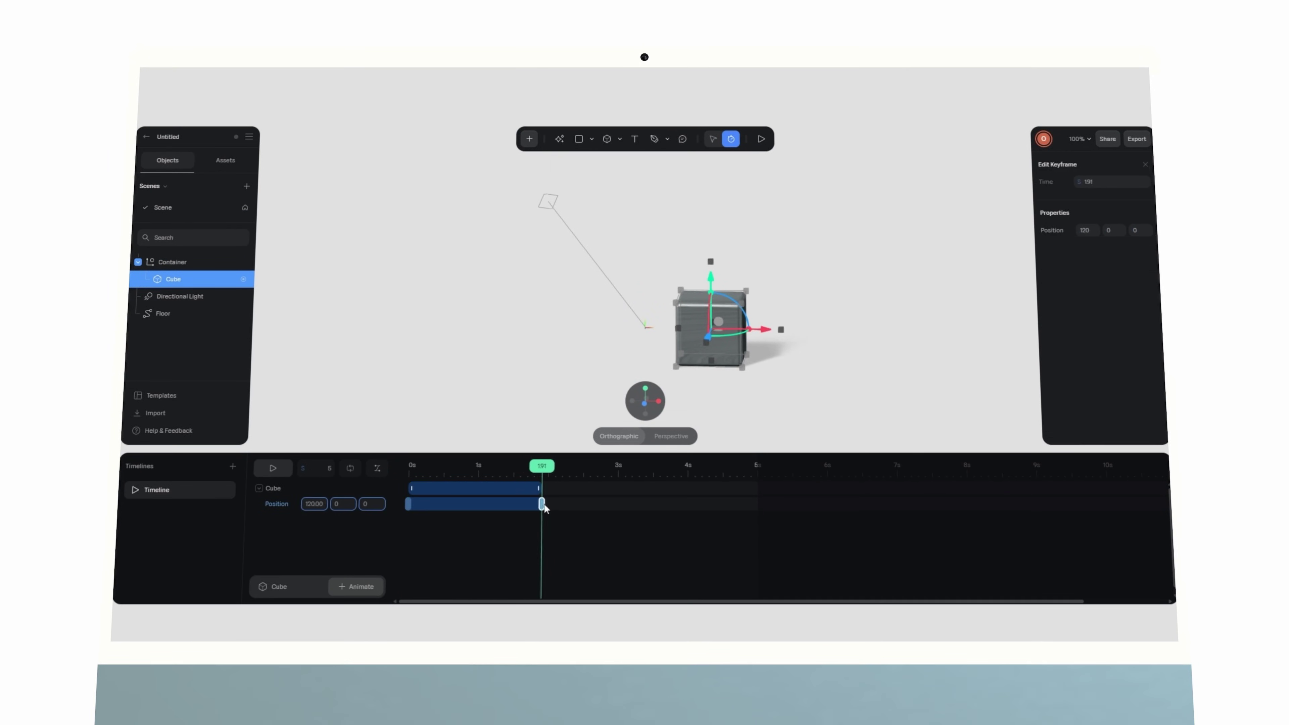
pyautogui.moveTo(542, 504); pyautogui.dragTo(548, 503)
pyautogui.click(472, 485)
# At 1.00s raise the cube to Y 115, then play and stop the animation.
pyautogui.click(478, 471)
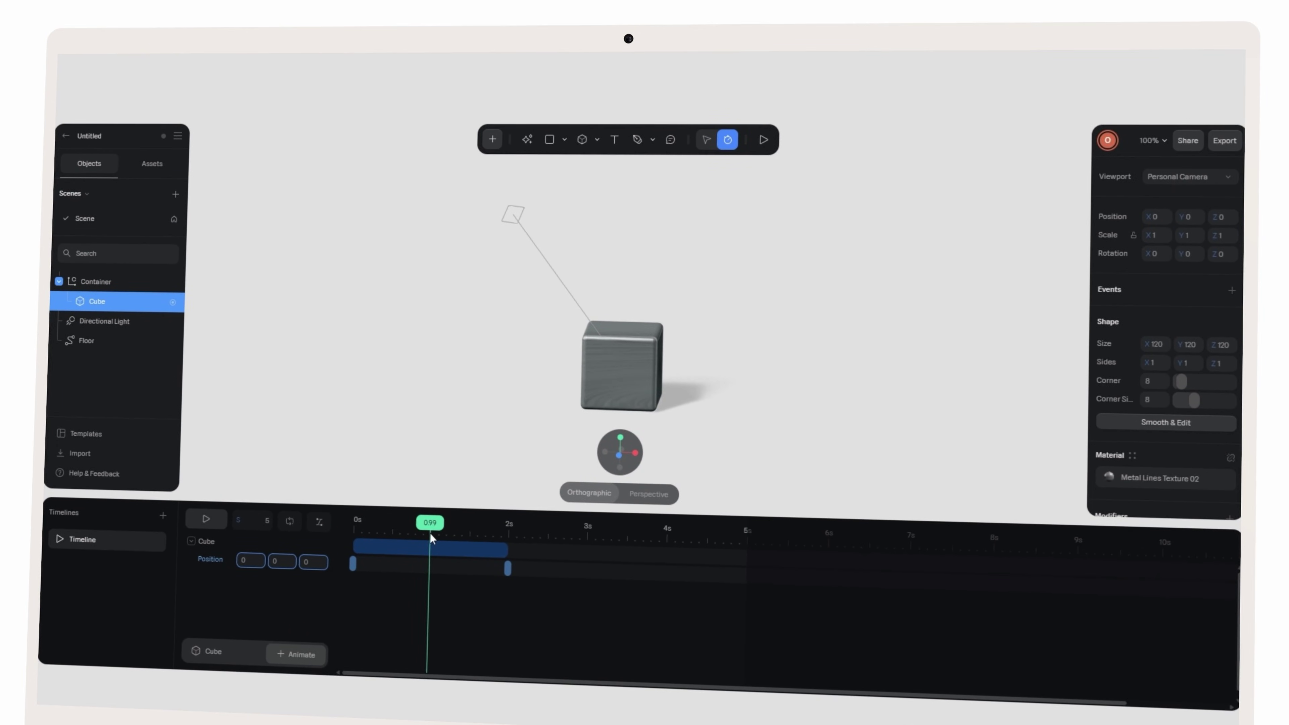
pyautogui.click(430, 537)
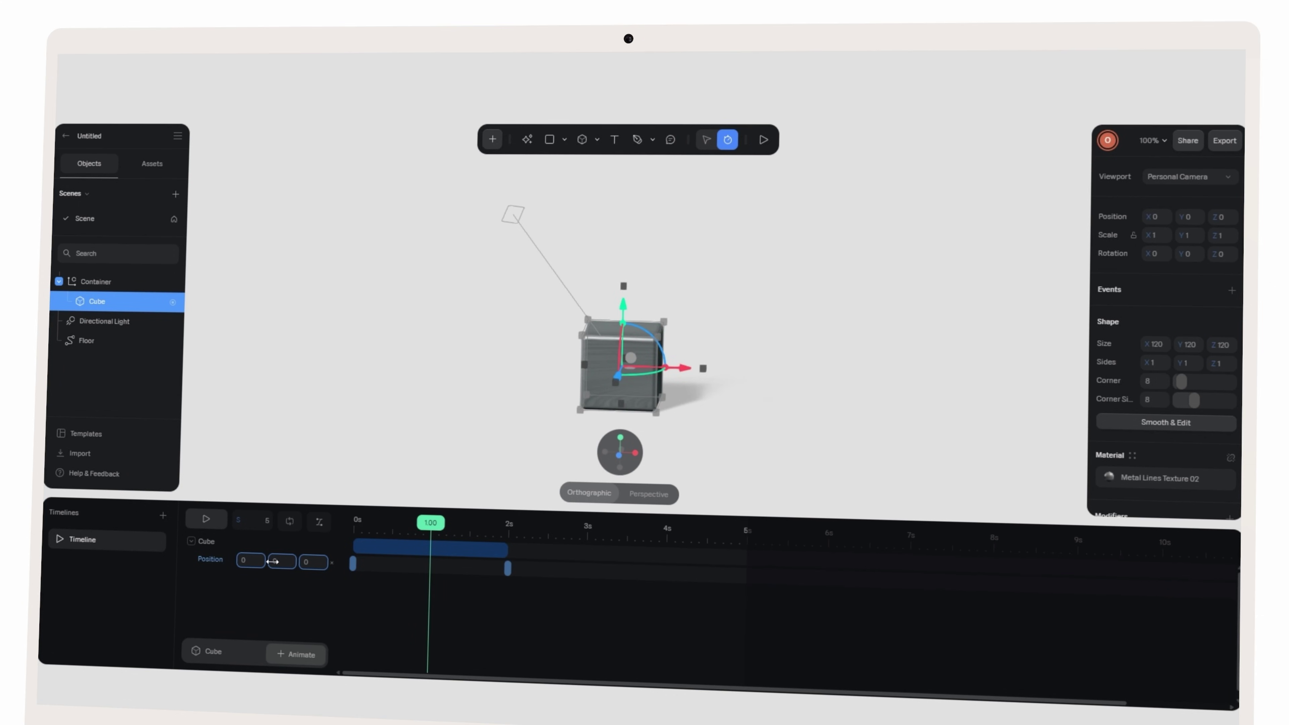
pyautogui.moveTo(271, 561); pyautogui.dragTo(341, 564)
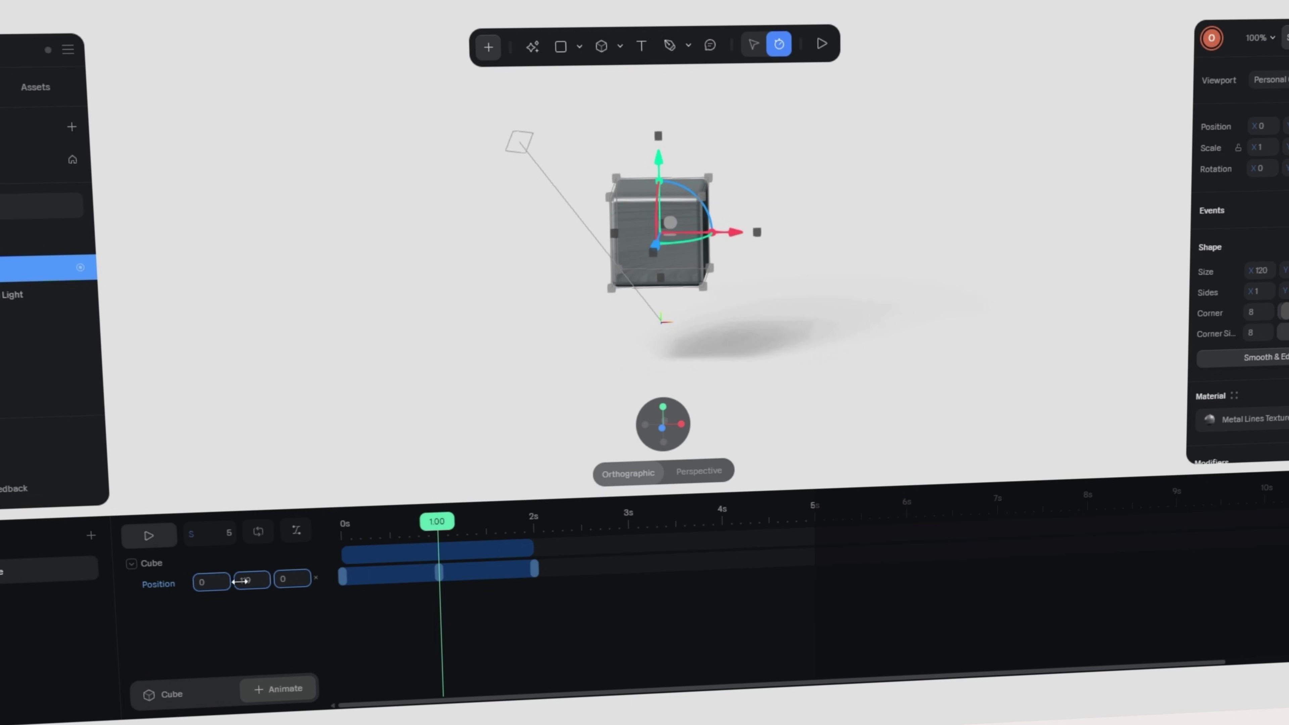
pyautogui.click(533, 569)
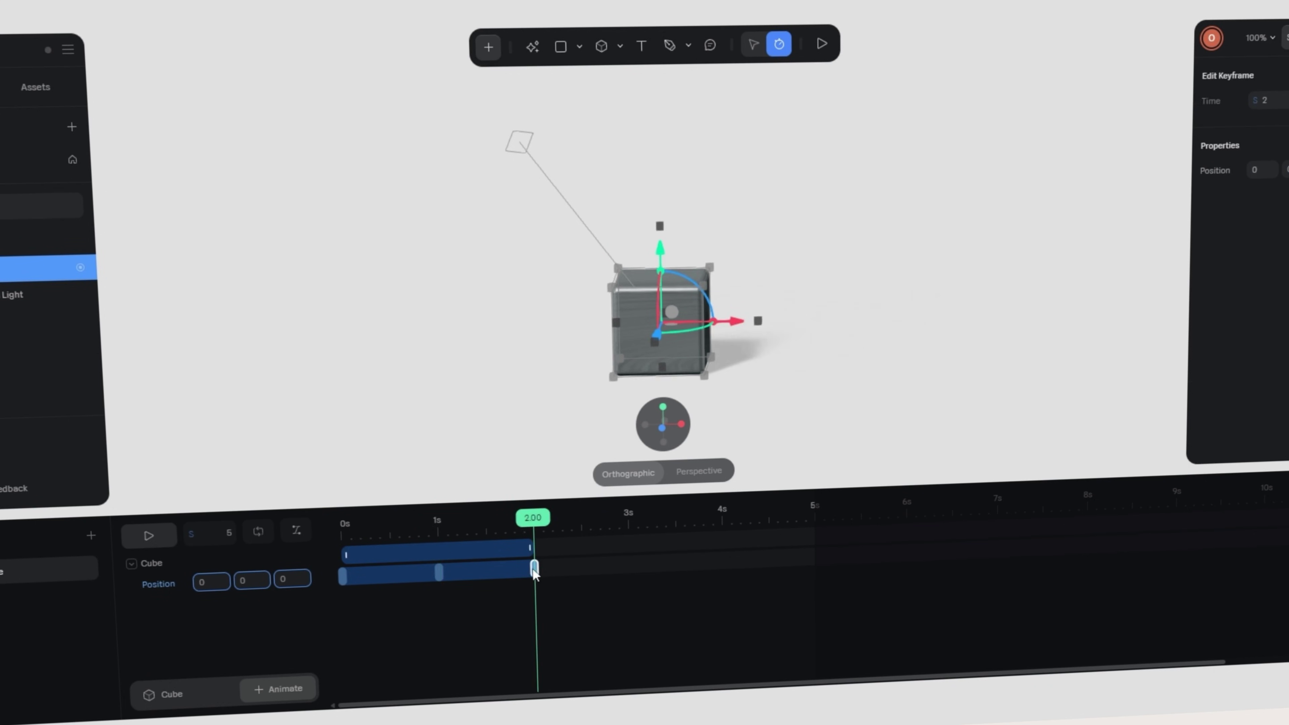
pyautogui.click(341, 531)
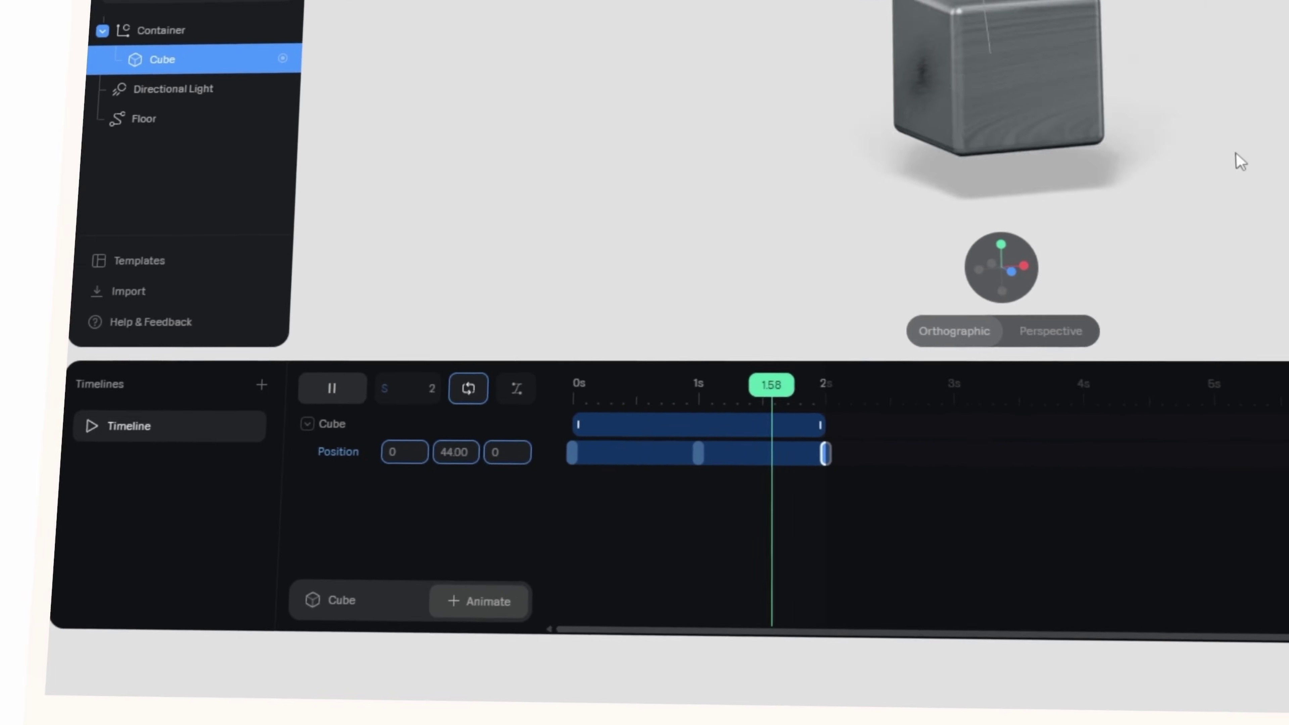
pyautogui.press('space')
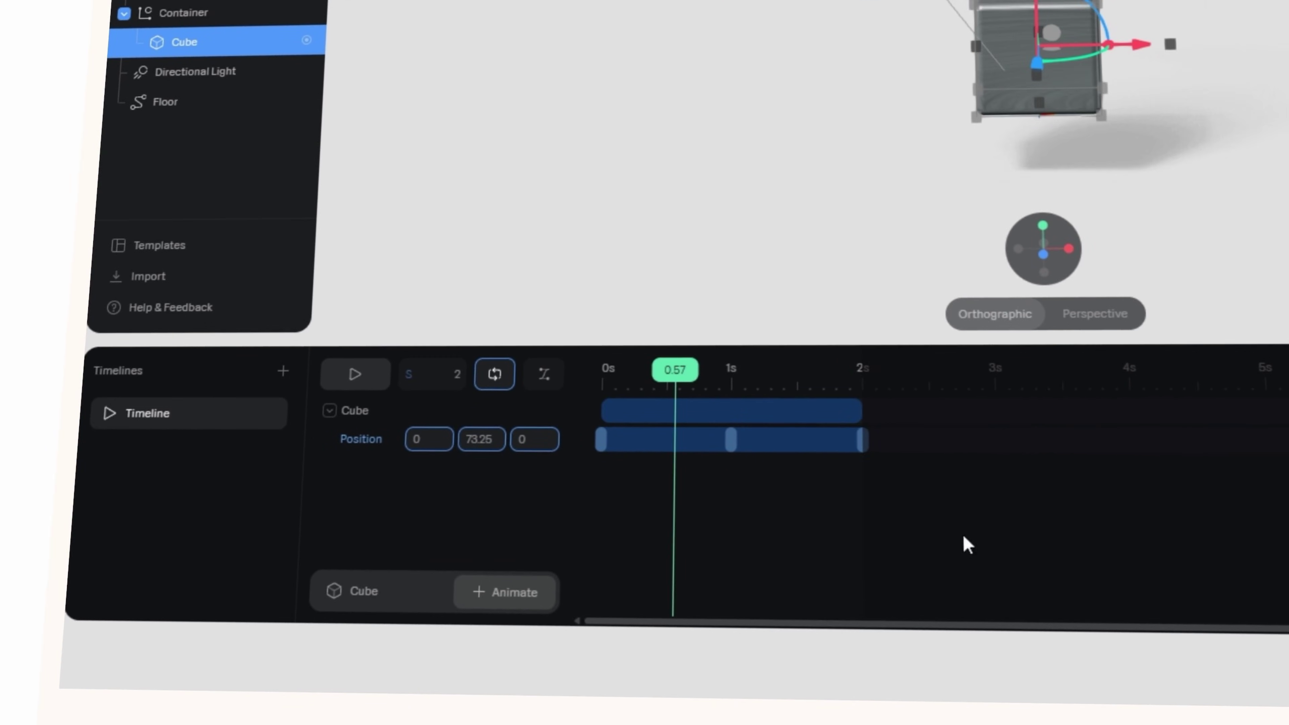
# Reshape the cube's Position curve to Custom Bezier 0.58, 0, 0.39, 1 with an earlier peak.
pyautogui.moveTo(852, 463); pyautogui.dragTo(593, 436)
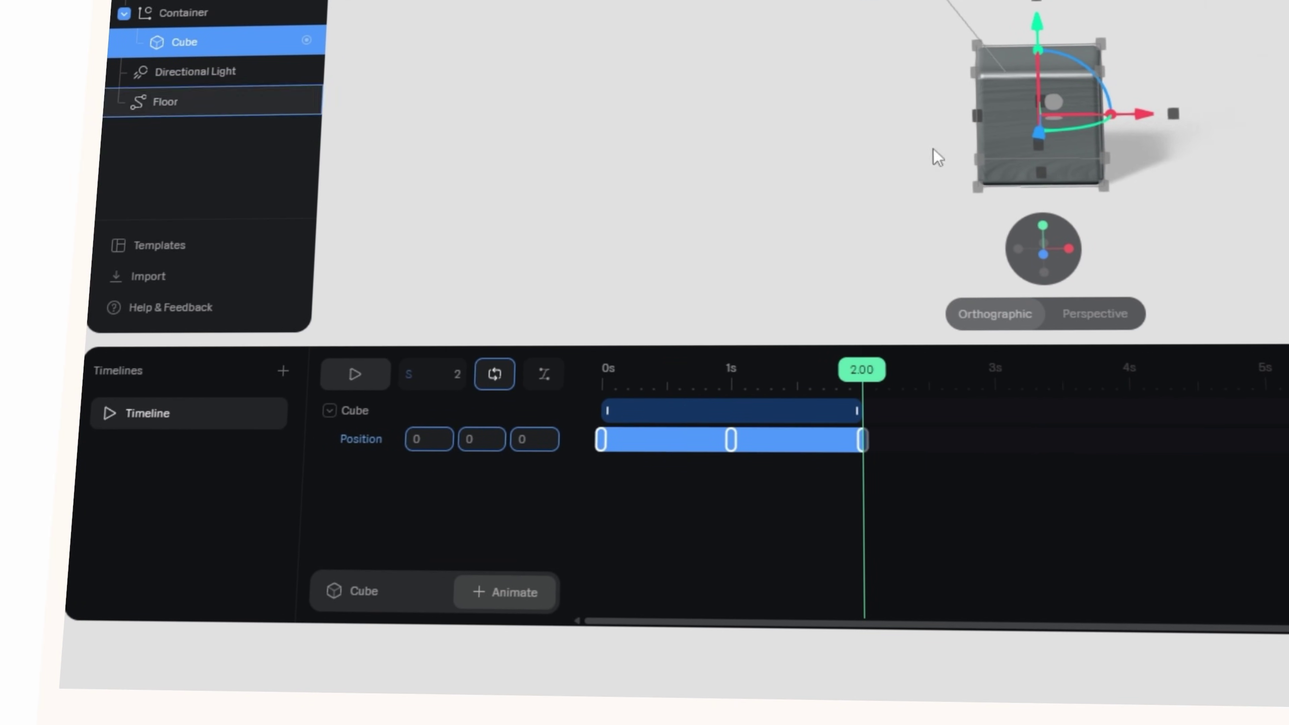
pyautogui.click(544, 376)
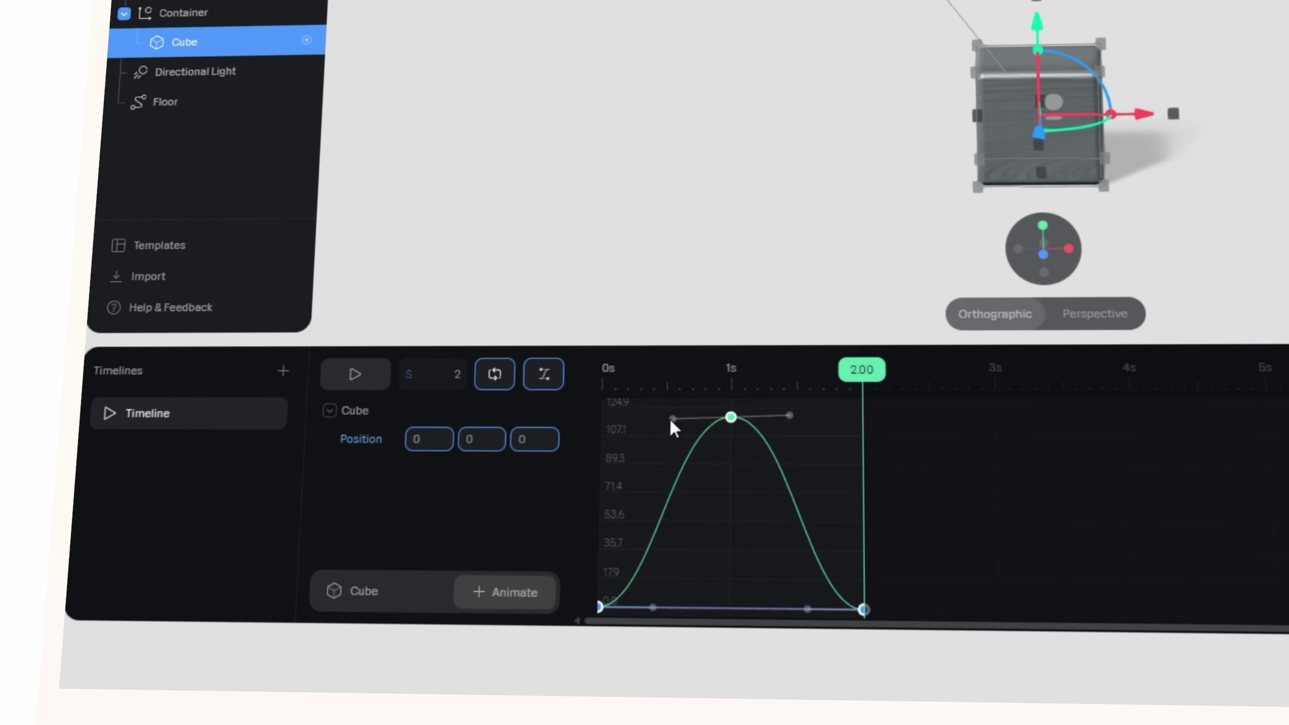
pyautogui.moveTo(673, 418); pyautogui.dragTo(631, 417)
pyautogui.moveTo(731, 417); pyautogui.dragTo(682, 409)
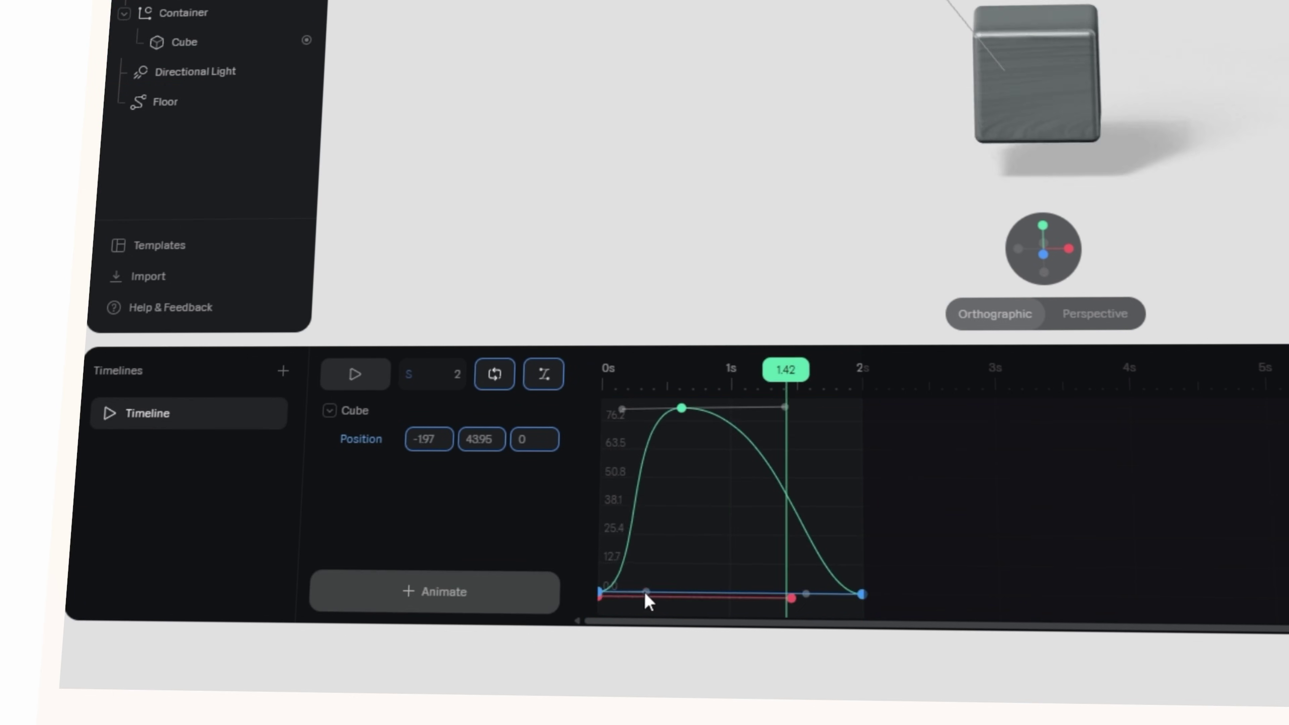
pyautogui.moveTo(784, 406); pyautogui.dragTo(730, 407)
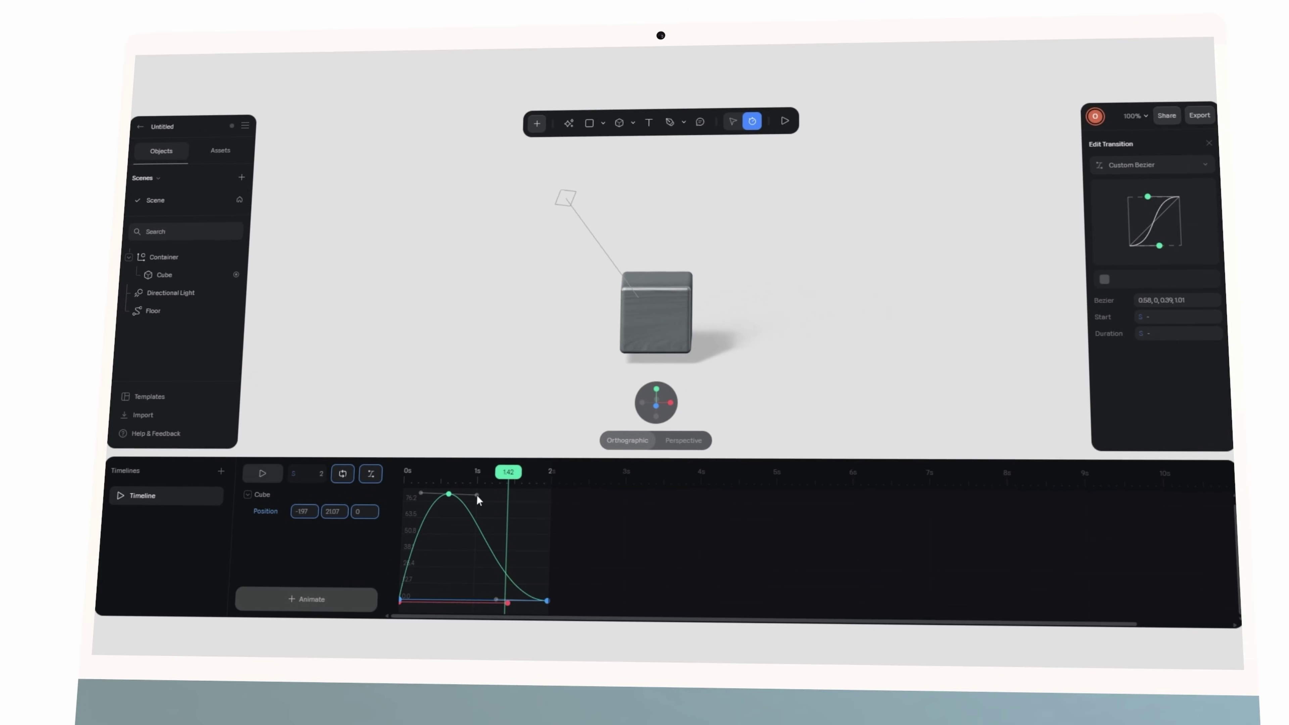
pyautogui.moveTo(477, 495); pyautogui.dragTo(477, 493)
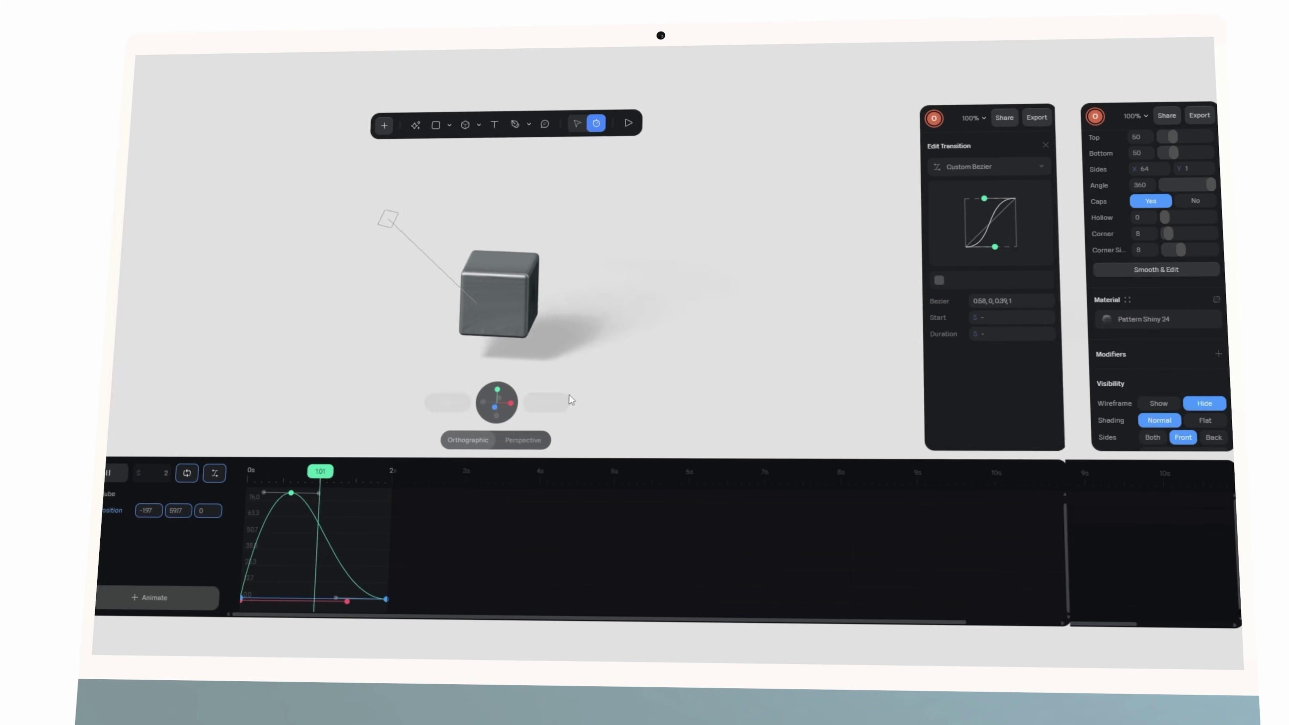
# Give the cylinder a Rotation animation and set the playhead to 2.00s.
pyautogui.click(360, 600)
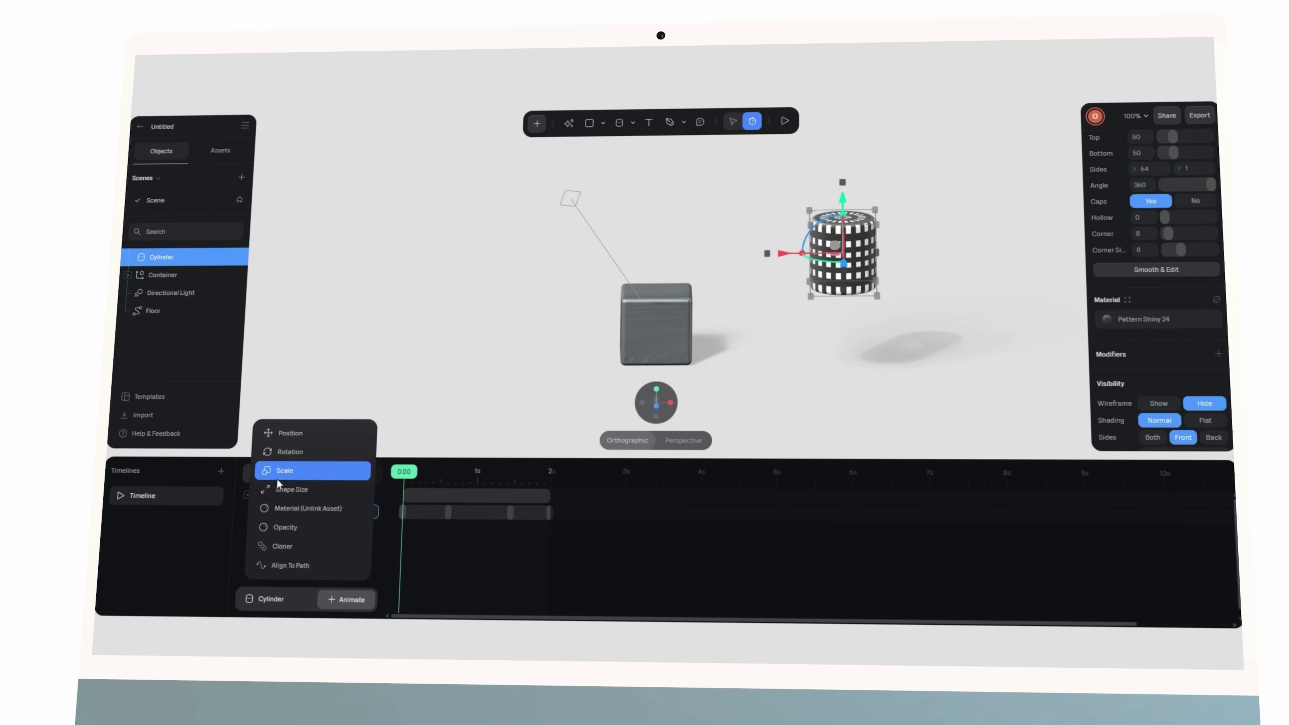
pyautogui.click(290, 451)
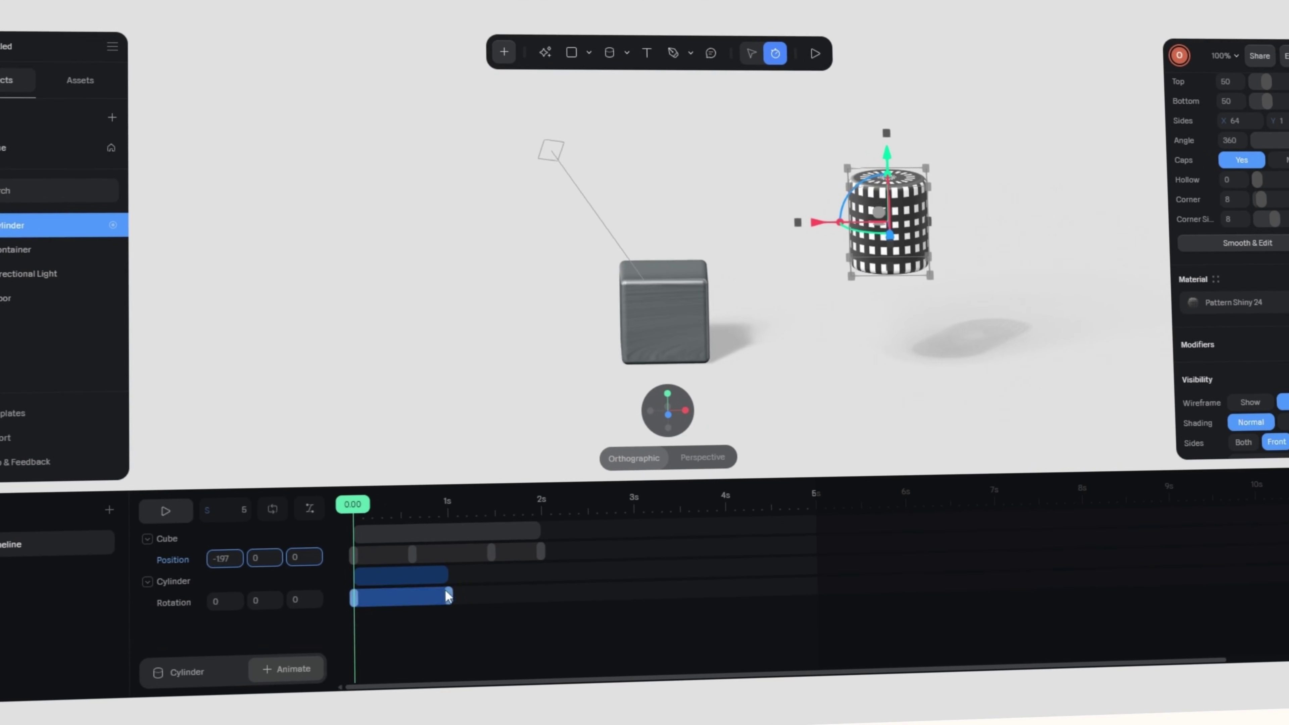
pyautogui.moveTo(449, 596); pyautogui.dragTo(541, 589)
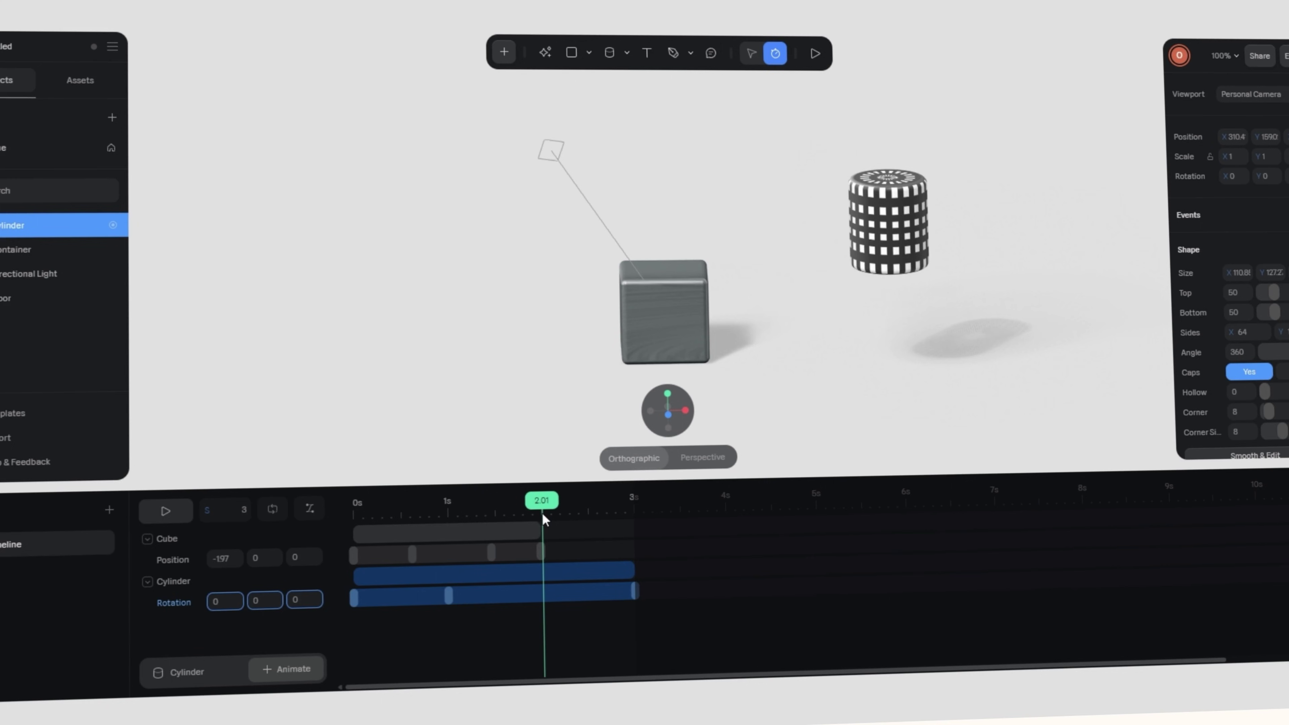
pyautogui.moveTo(542, 517); pyautogui.dragTo(541, 517)
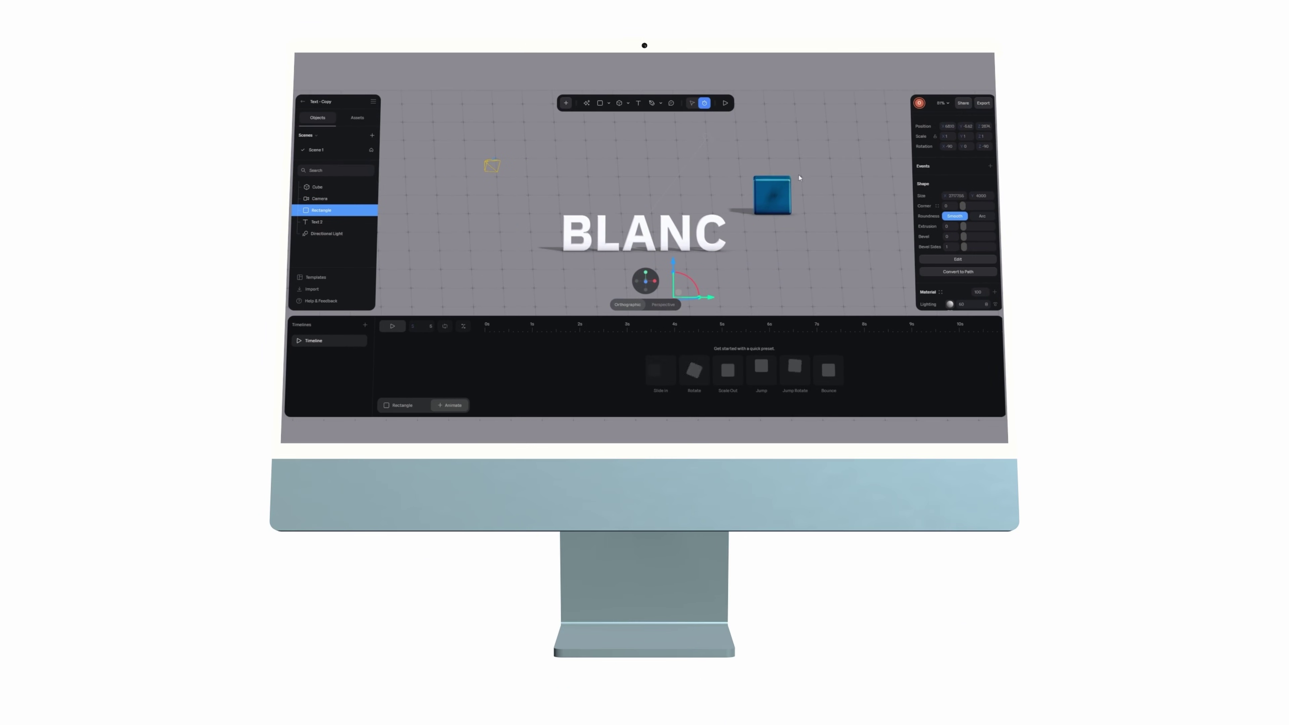
# Add a Position animation to the cube with its start keyframe at 0, 0, 0.
pyautogui.click(772, 195)
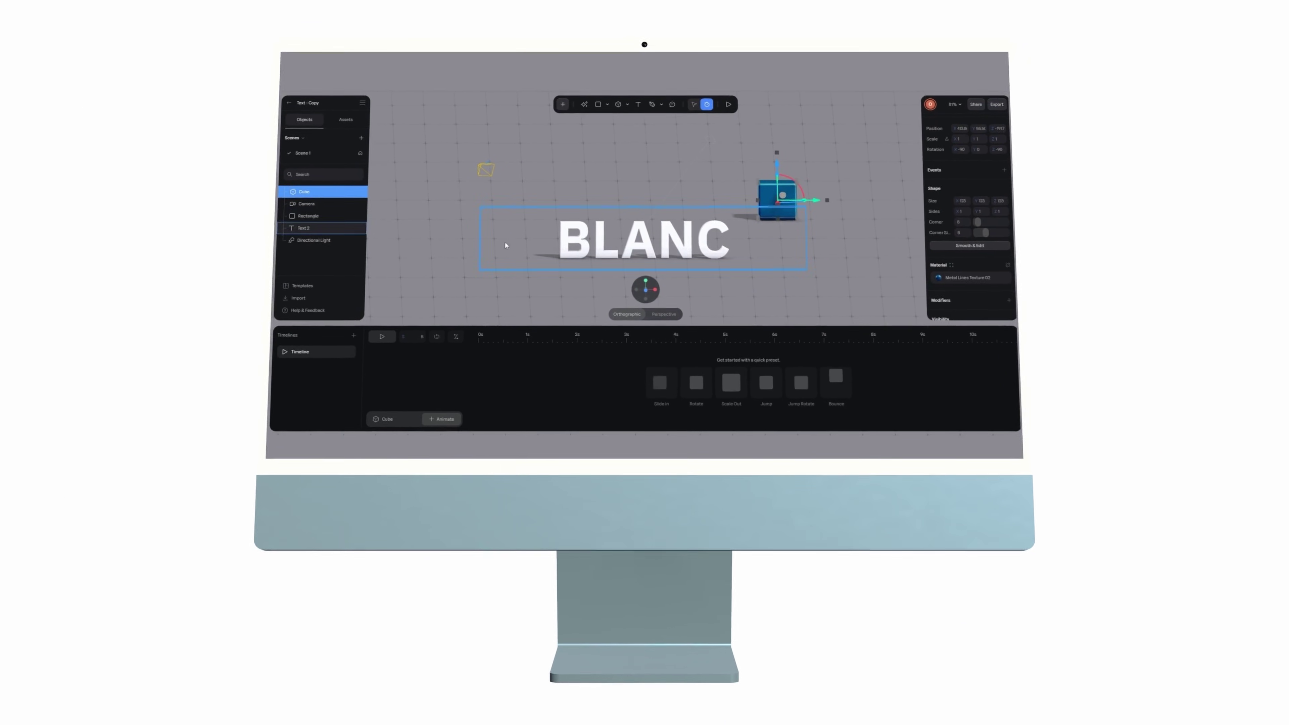
pyautogui.click(449, 405)
pyautogui.click(361, 383)
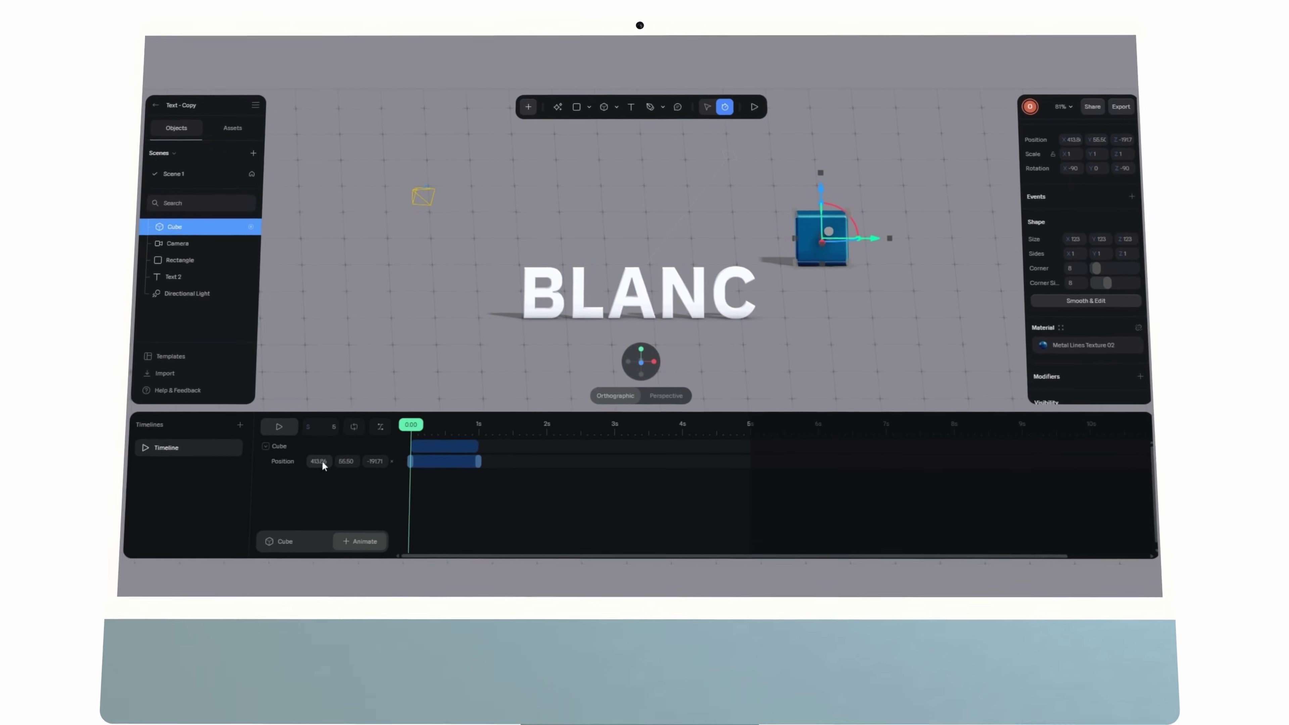
pyautogui.click(341, 449)
pyautogui.write('0')
pyautogui.click(283, 498)
pyautogui.write('0')
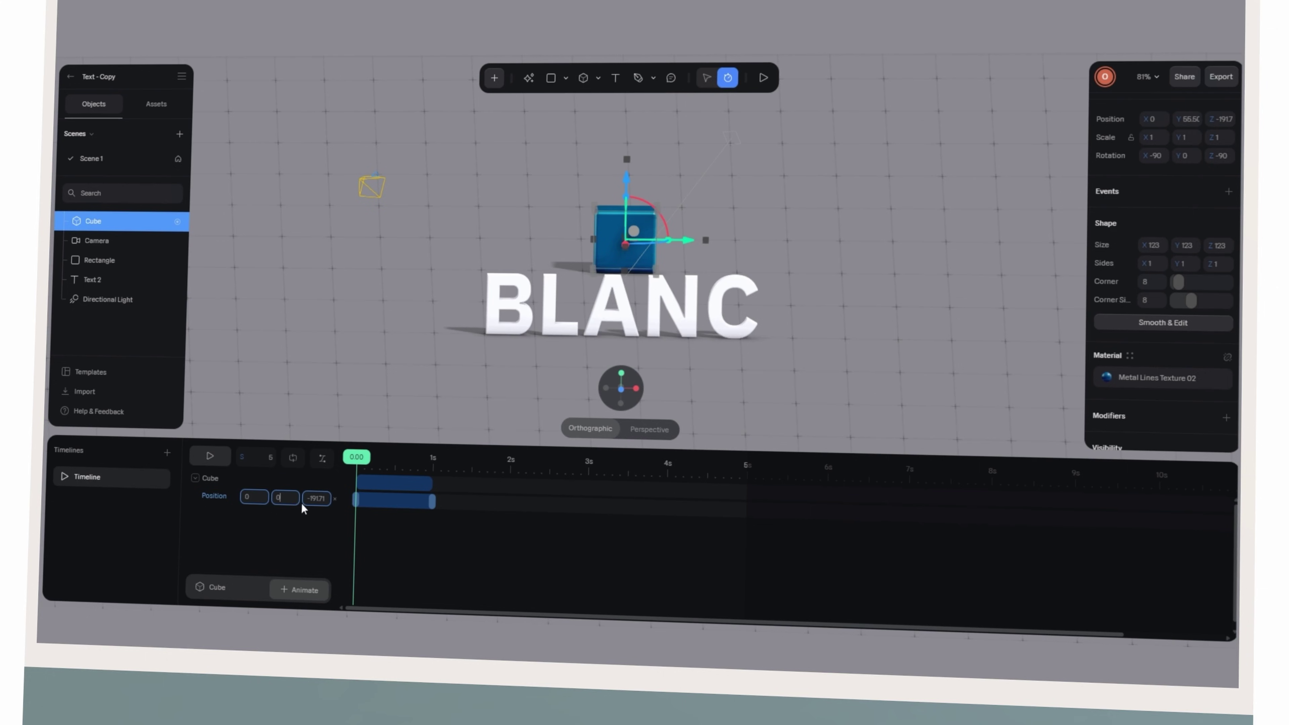
pyautogui.click(306, 501)
pyautogui.write('0')
# Set the end keyframe to X 362, Y 150, Z 0 and move it to 2 seconds.
pyautogui.click(433, 501)
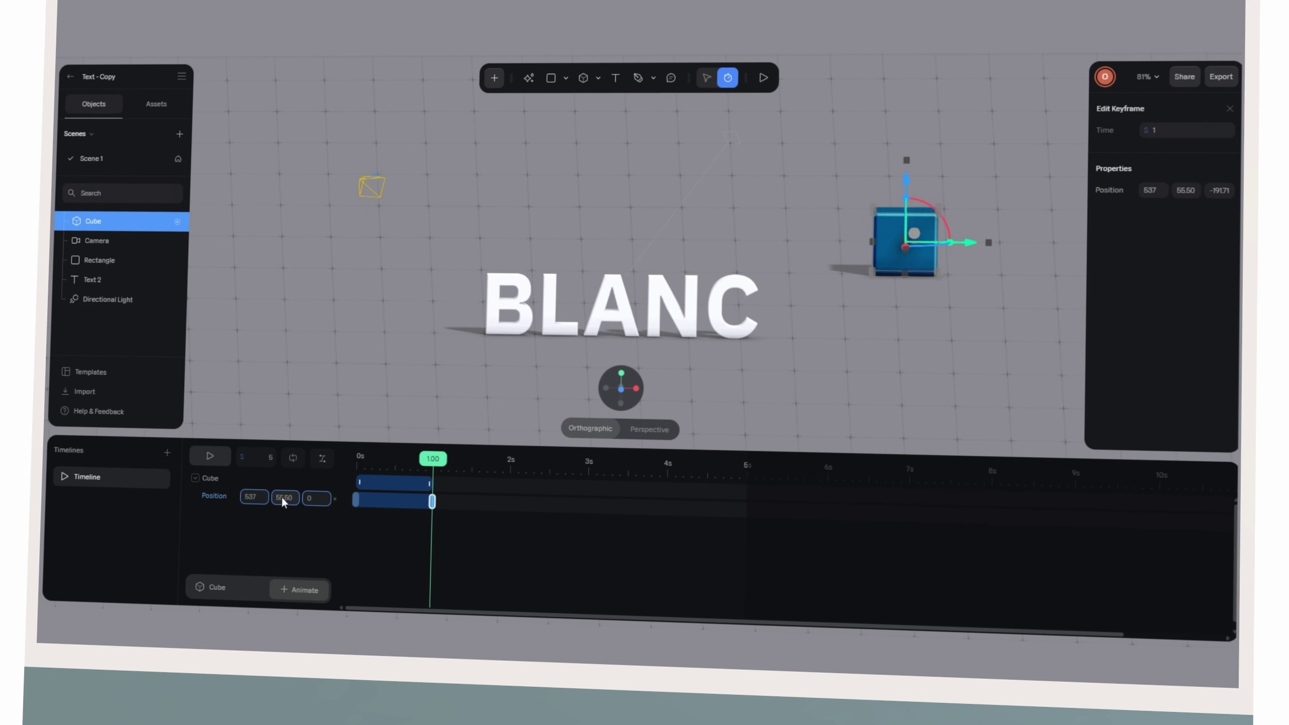
pyautogui.click(252, 497)
pyautogui.press('Tab')
pyautogui.write('150')
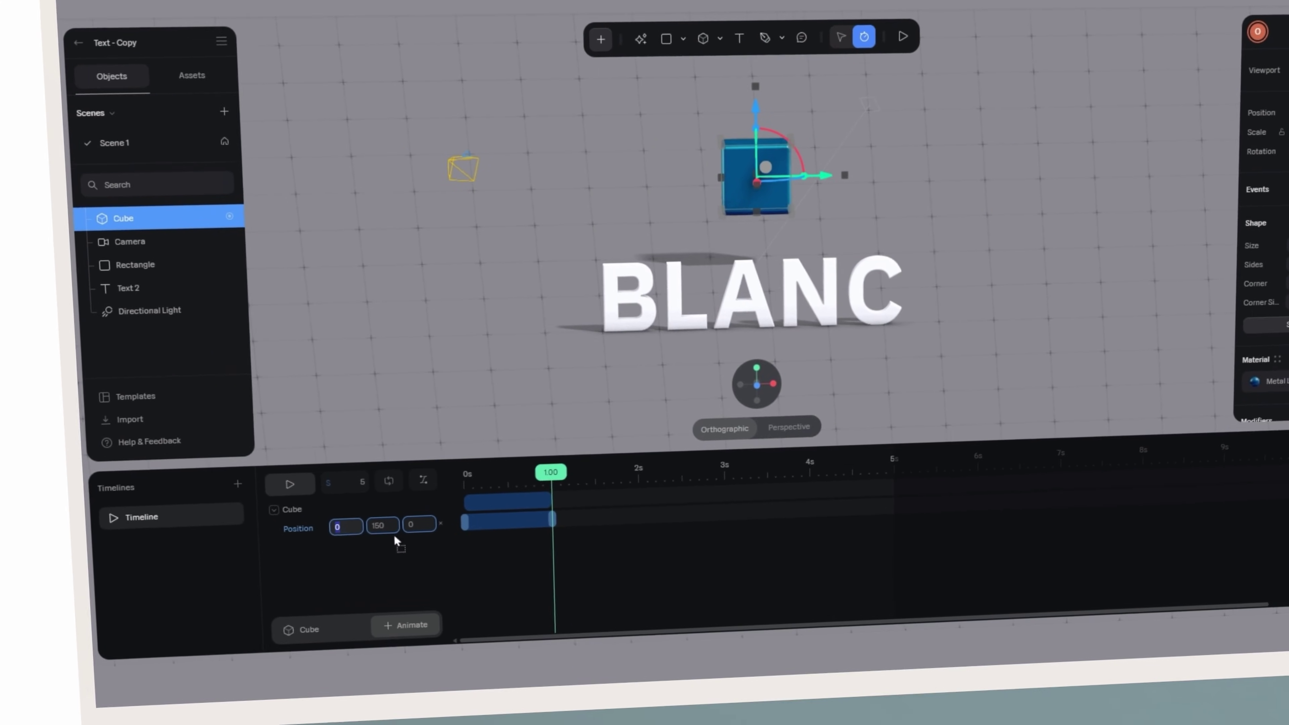
pyautogui.click(250, 498)
pyautogui.moveTo(334, 526); pyautogui.dragTo(365, 526)
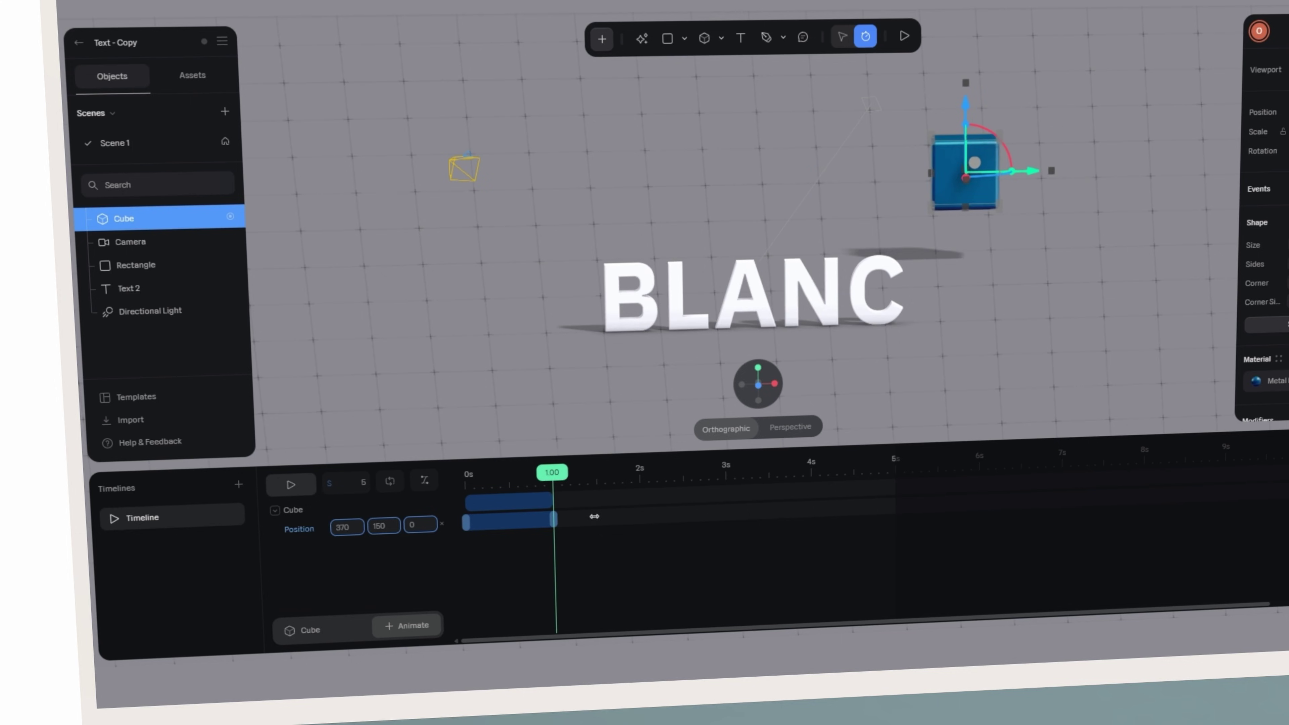
pyautogui.moveTo(554, 518); pyautogui.dragTo(641, 515)
# Snap the end keyframe to 2s, add a Size animation to the cube, and preview it.
pyautogui.click(554, 520)
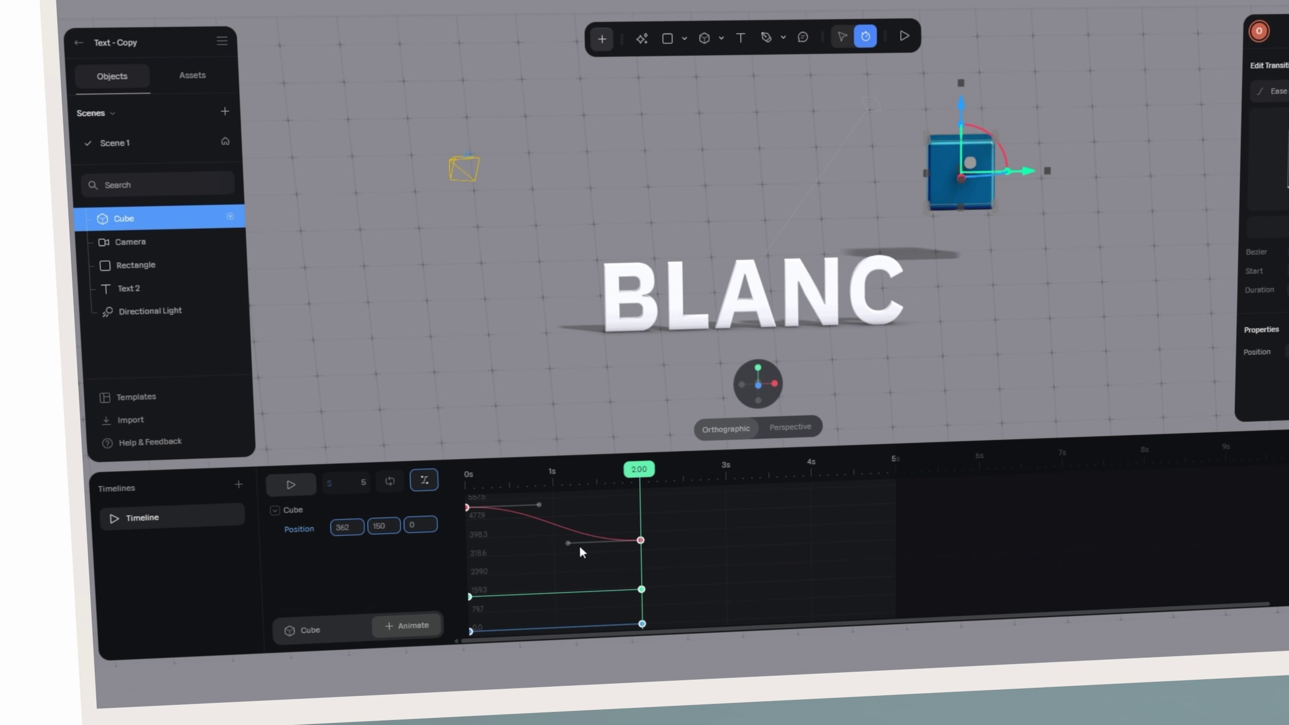
pyautogui.click(430, 625)
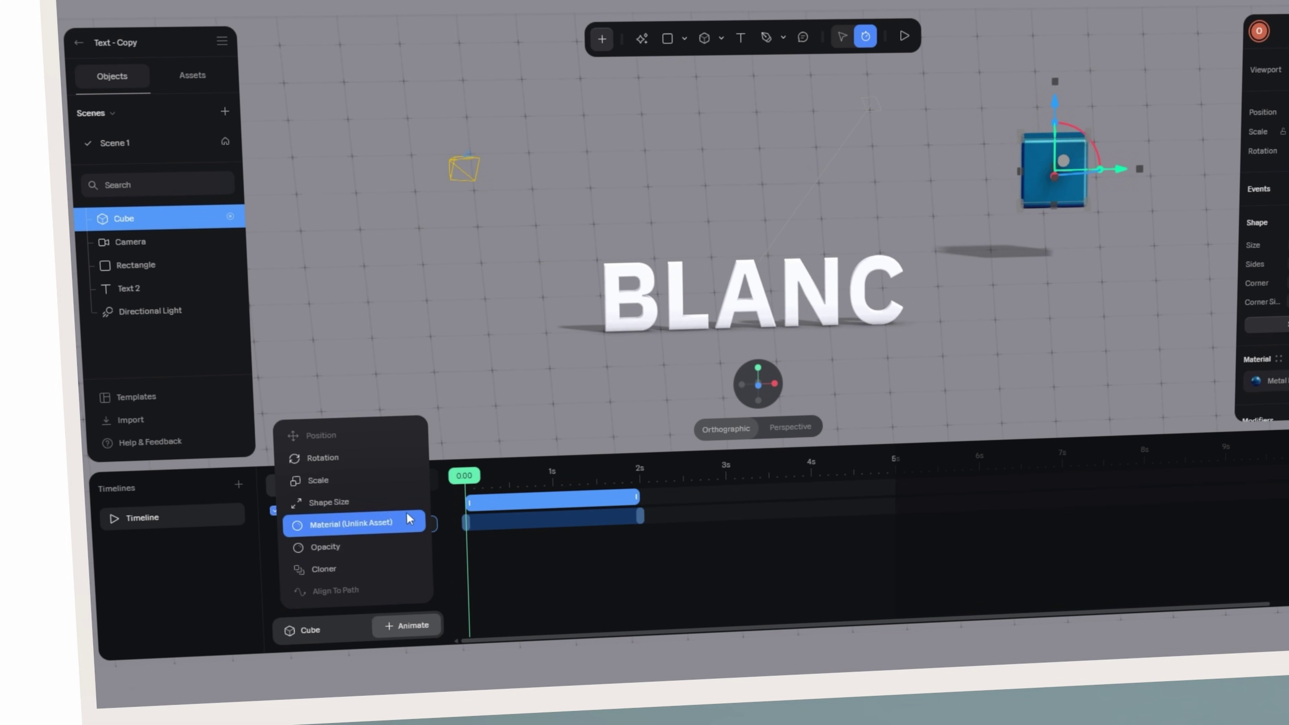
pyautogui.click(401, 502)
pyautogui.press('space')
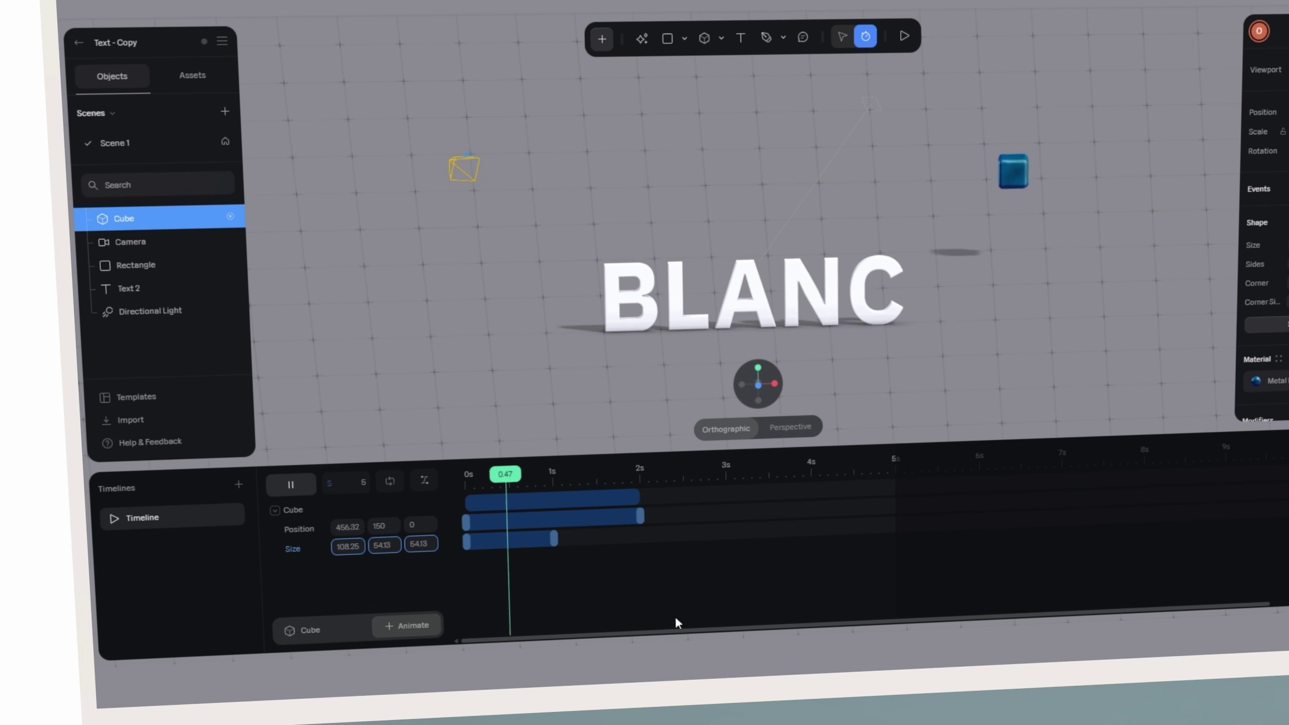
pyautogui.click(424, 479)
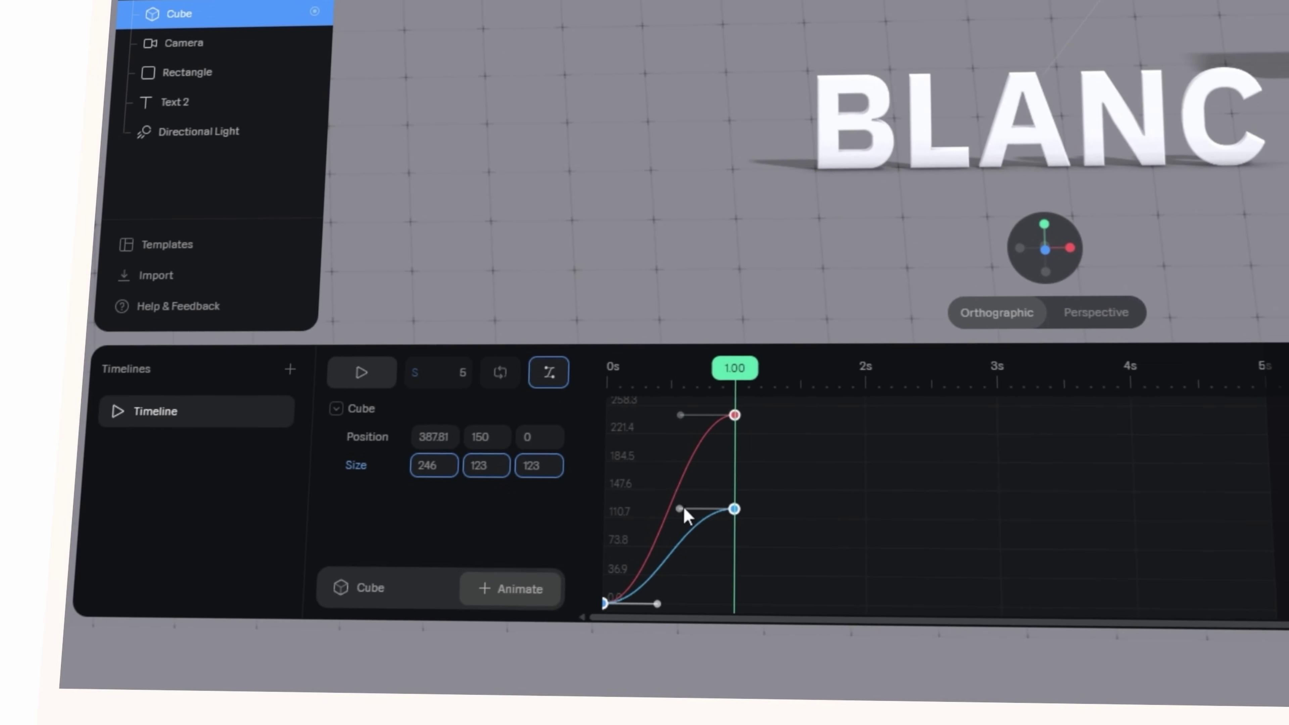
pyautogui.click(694, 429)
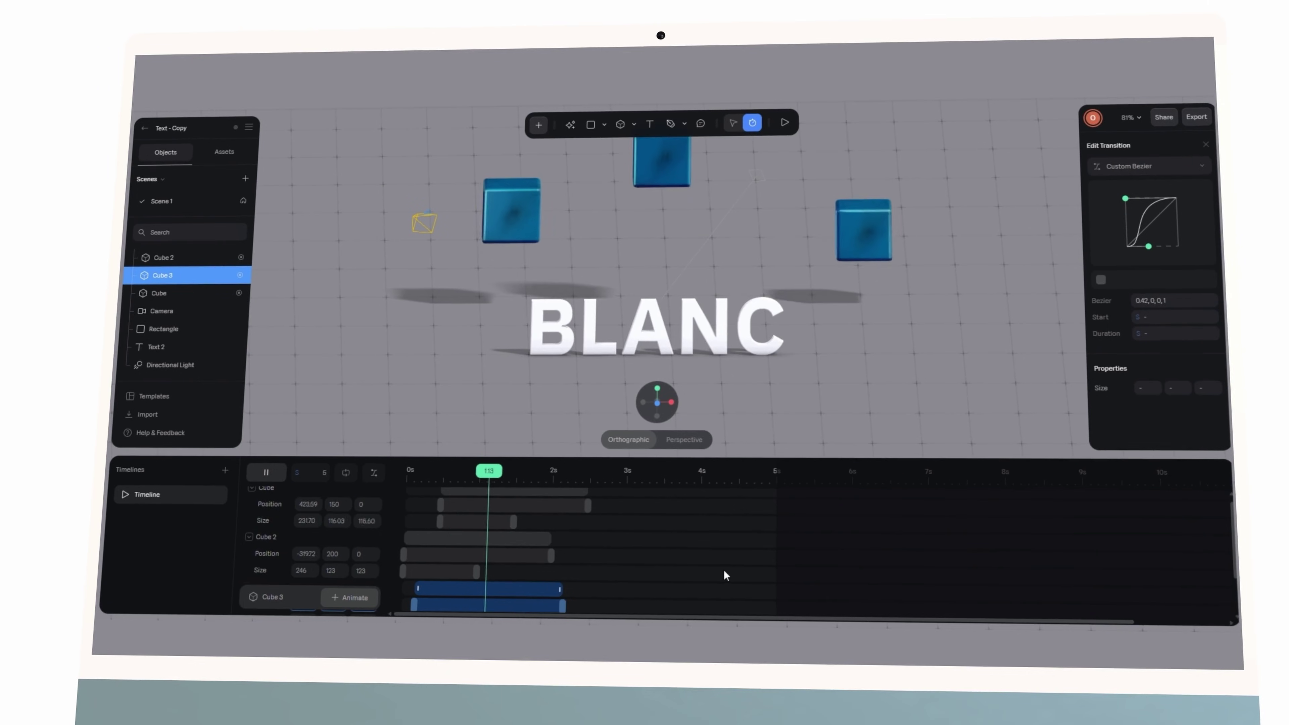
pyautogui.press('space')
# Add a 0–1s Position animation to the BLANC text, lowering its start keyframe to about -81 Y.
pyautogui.click(668, 344)
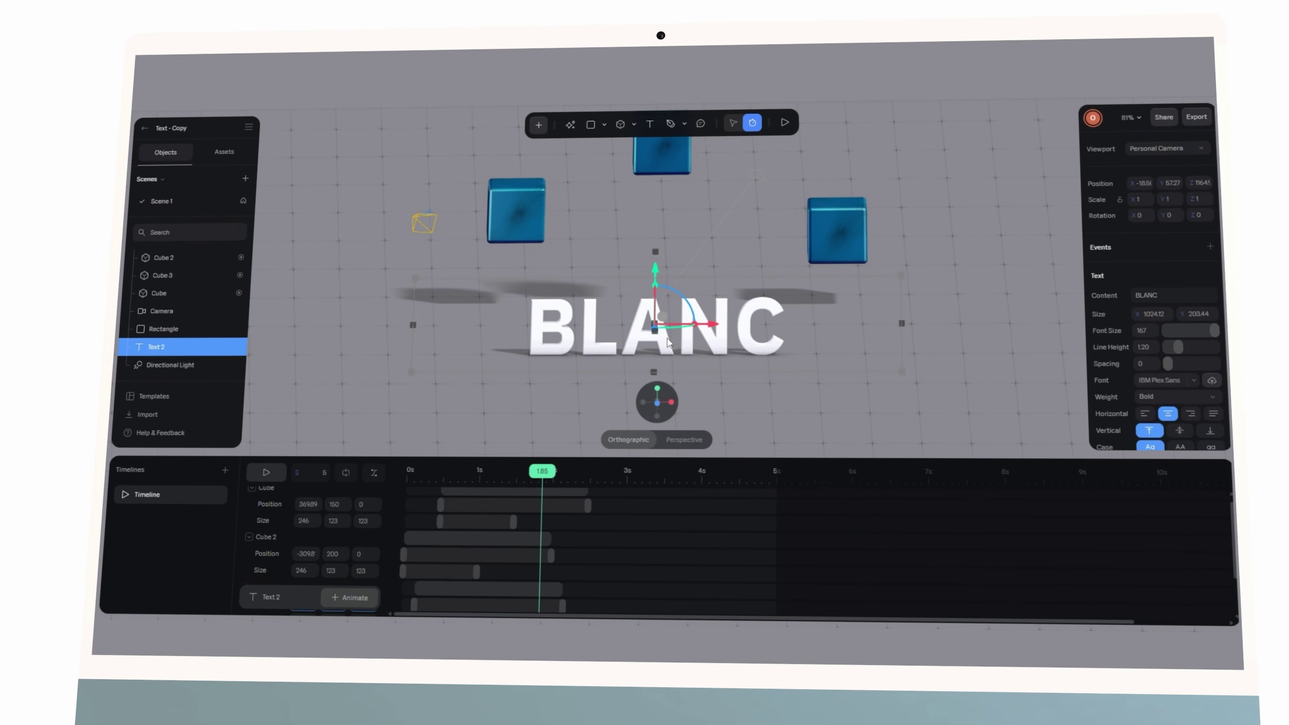
pyautogui.moveTo(665, 316); pyautogui.dragTo(705, 319)
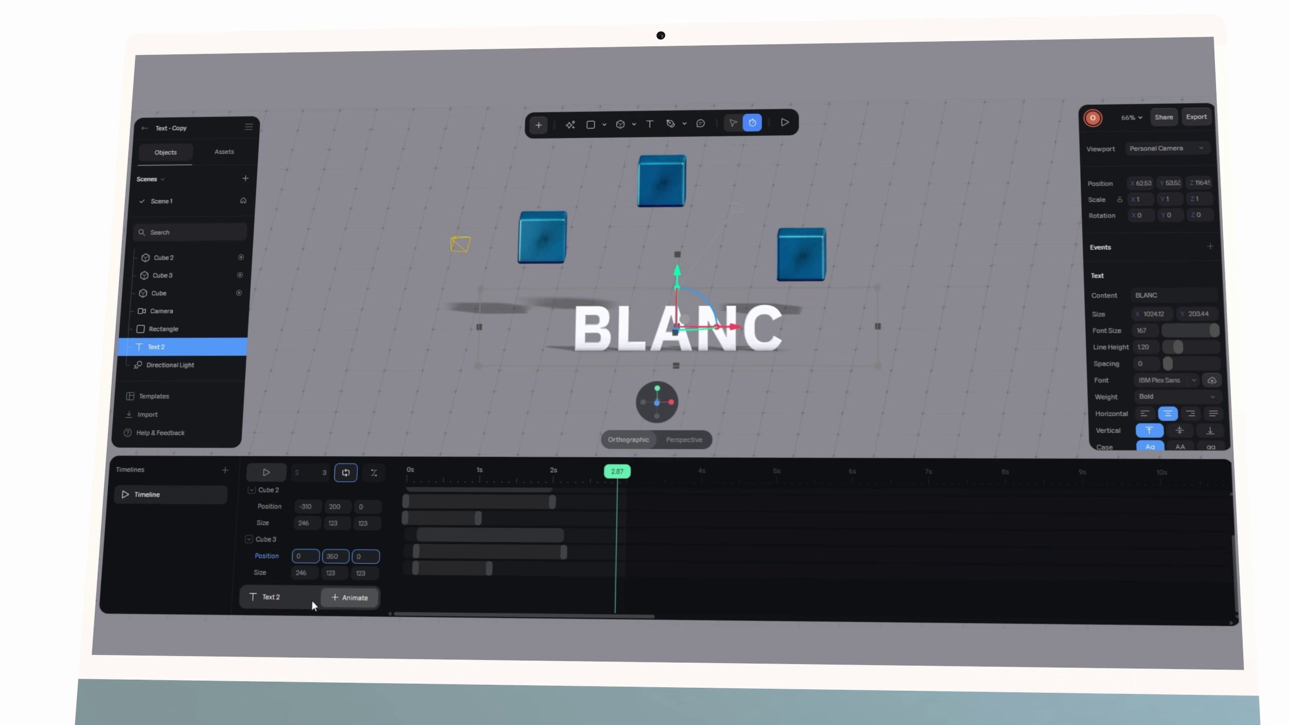
pyautogui.click(273, 599)
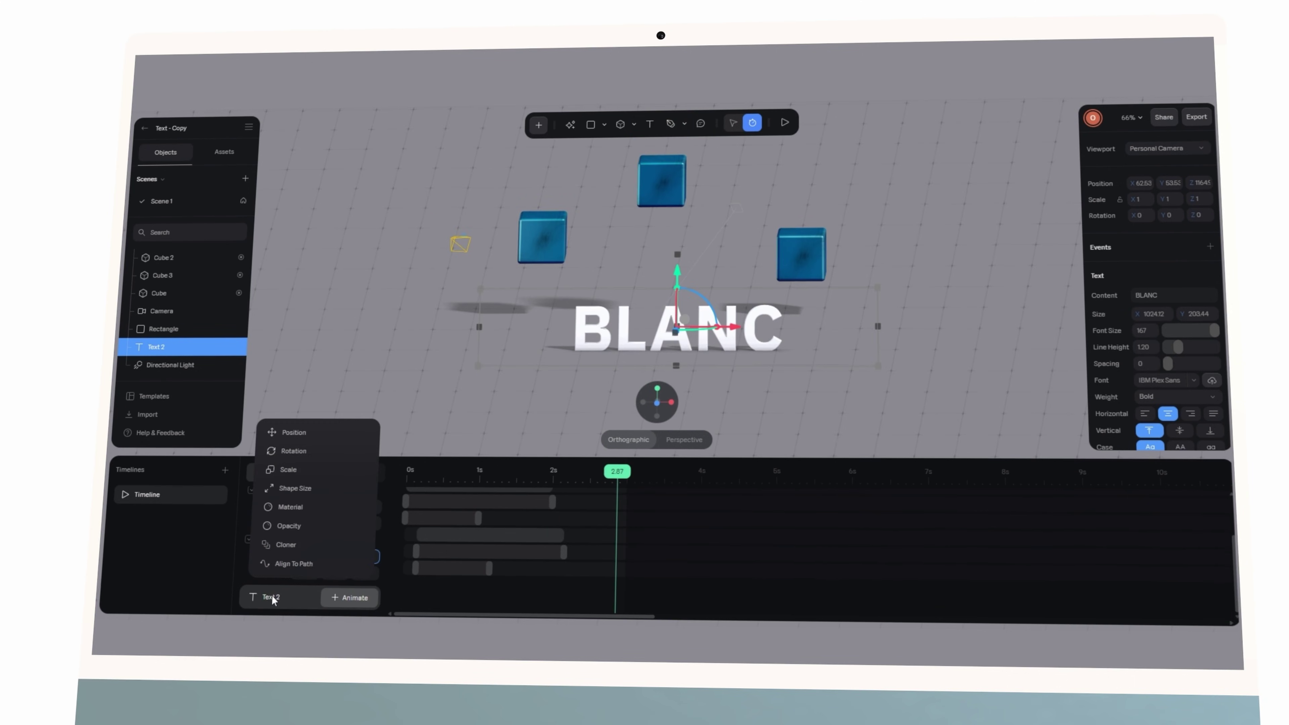
pyautogui.click(312, 432)
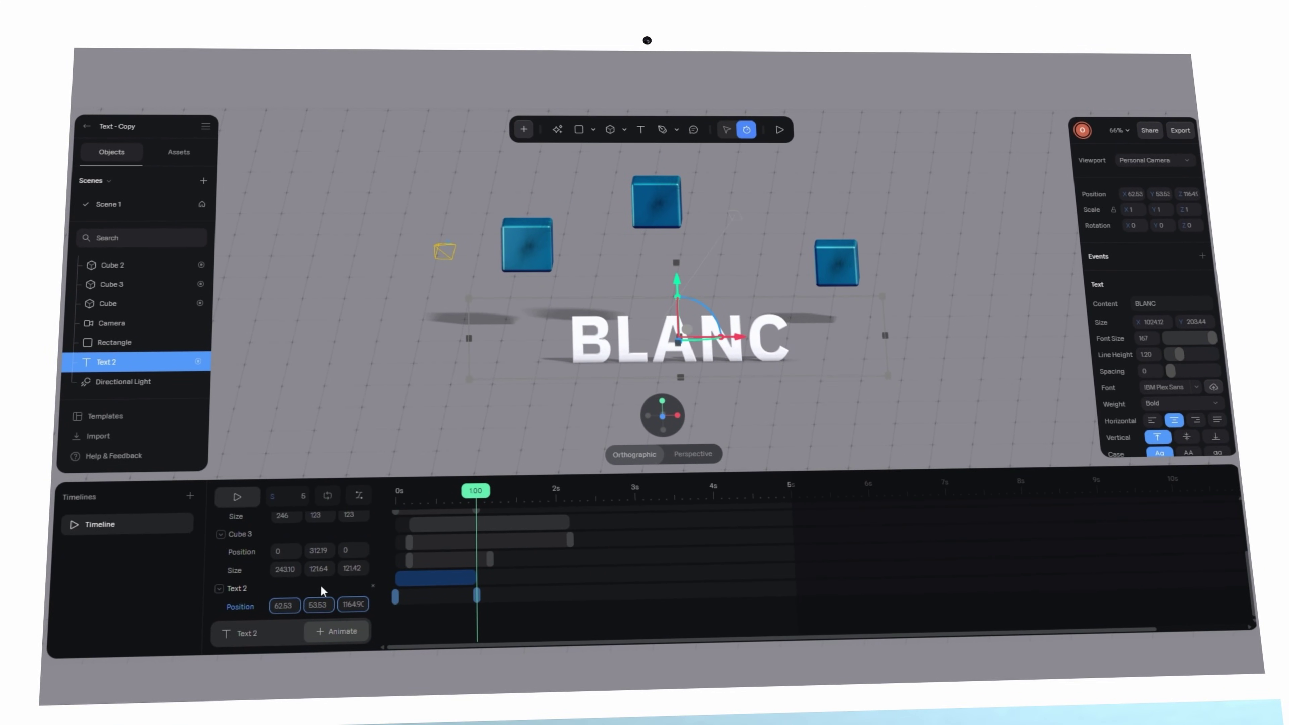
pyautogui.click(396, 596)
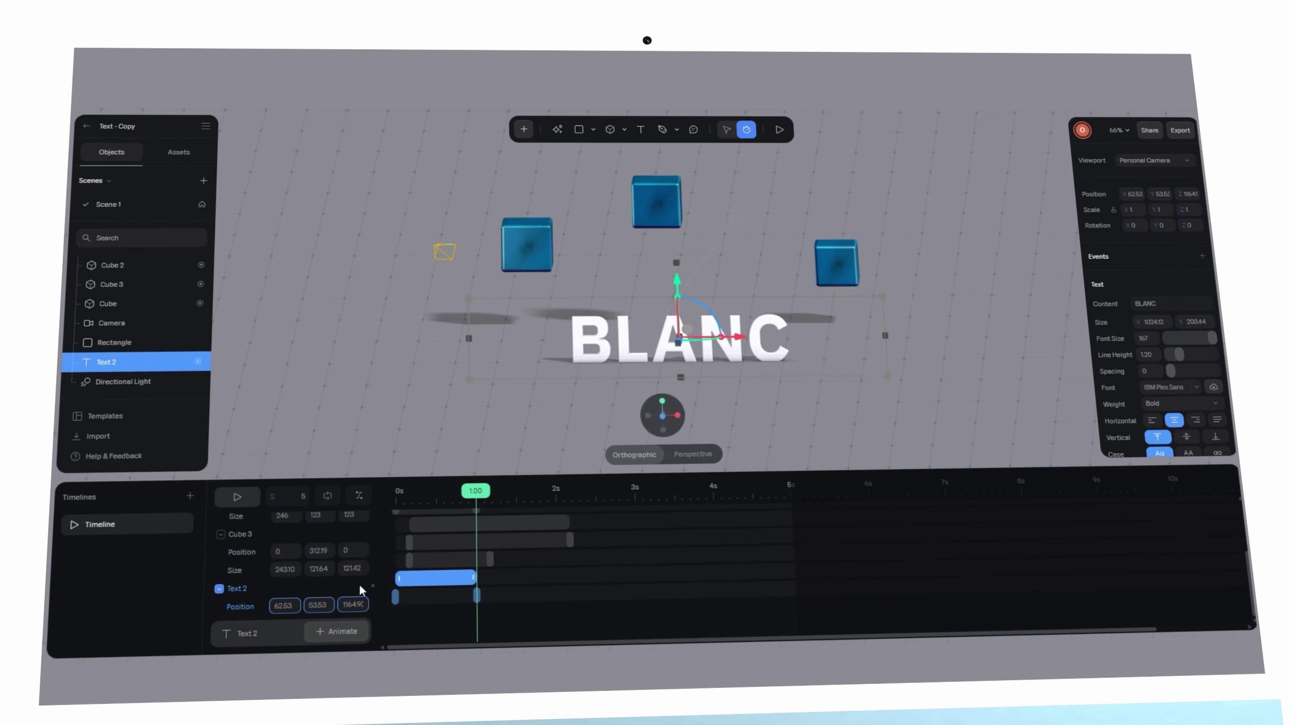
pyautogui.click(477, 595)
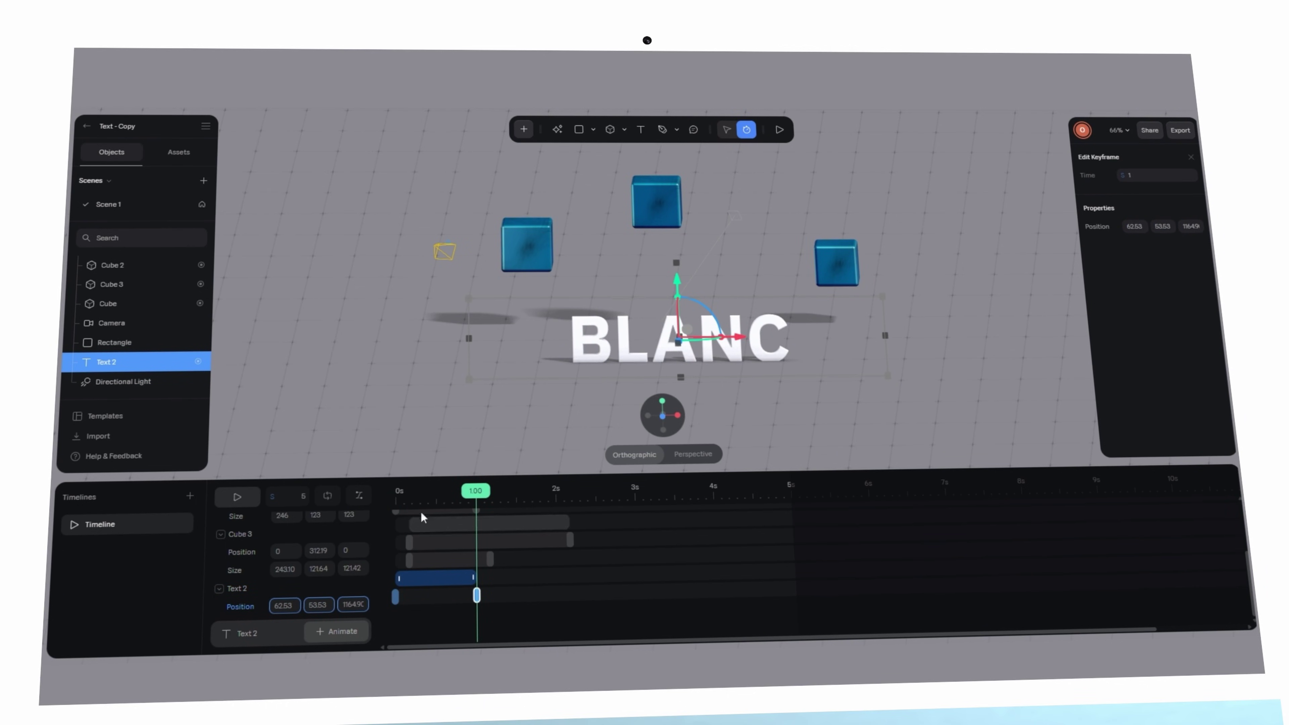
pyautogui.click(395, 596)
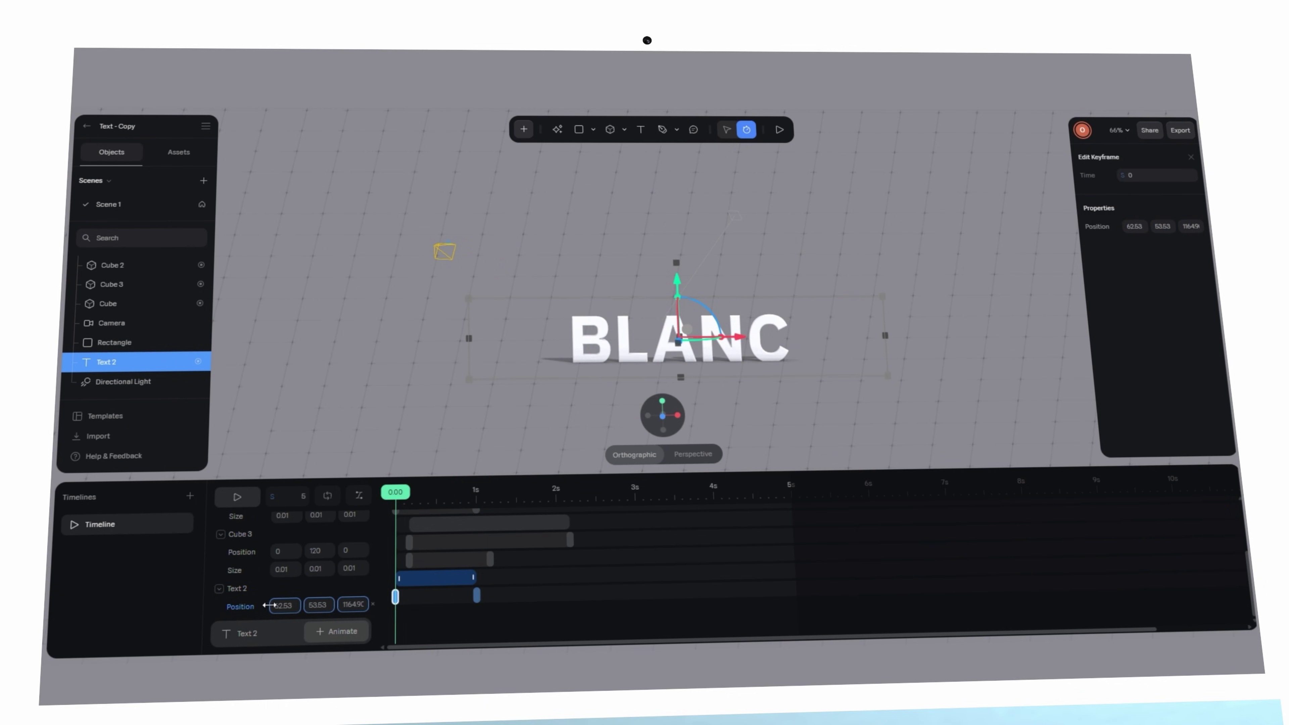
pyautogui.moveTo(284, 610); pyautogui.dragTo(311, 606)
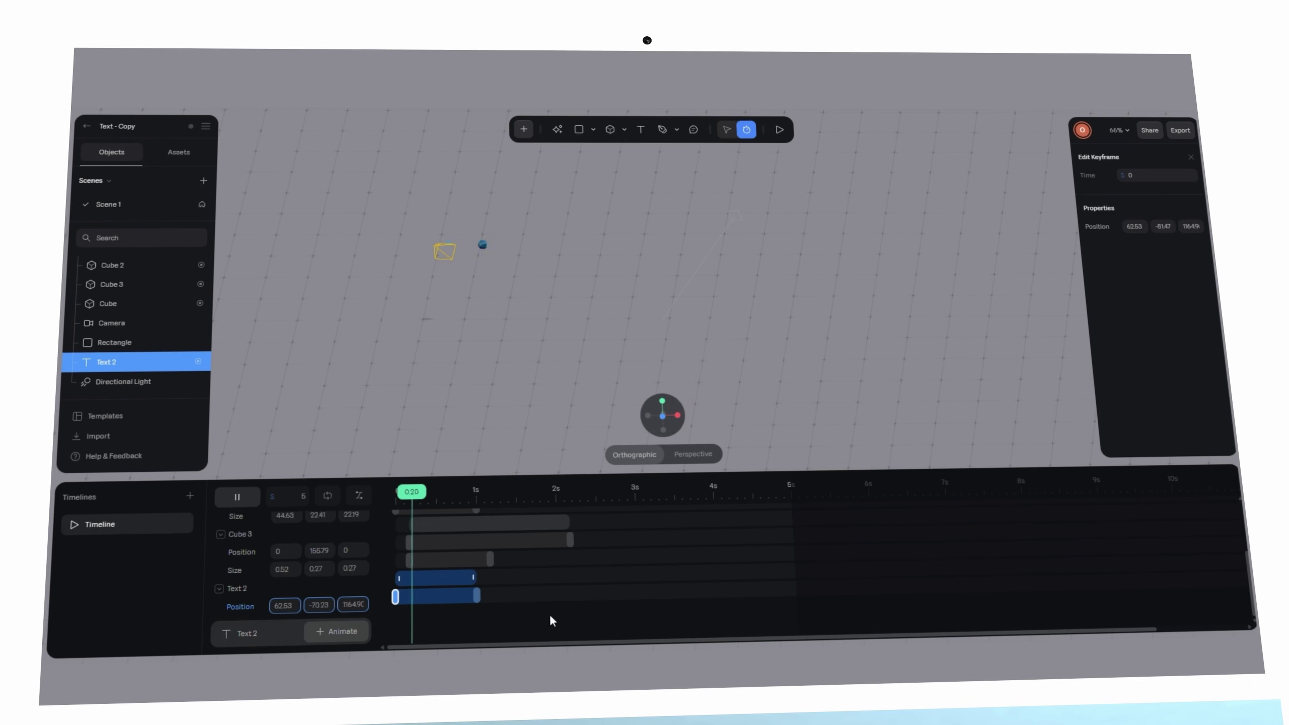
# Give the text's motion easing a slight overshoot at the end and preview it.
pyautogui.doubleClick(441, 597)
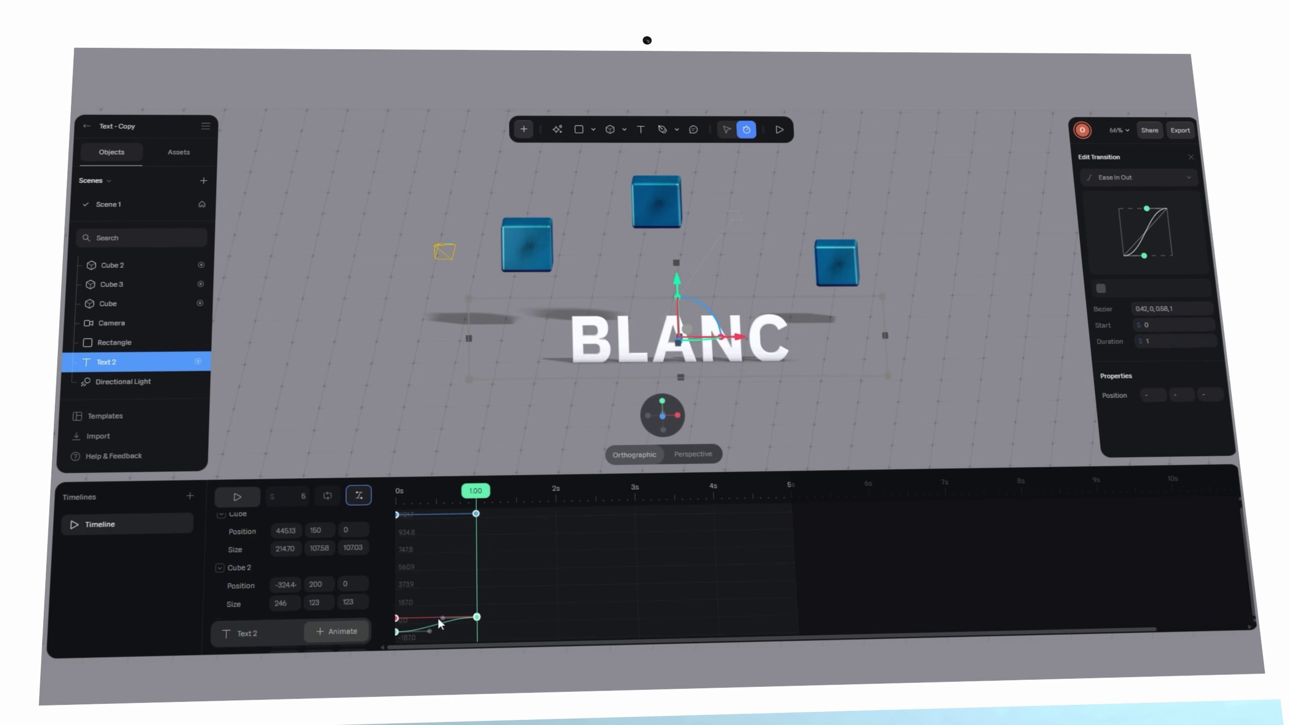
pyautogui.moveTo(442, 615); pyautogui.dragTo(398, 615)
pyautogui.press('space')
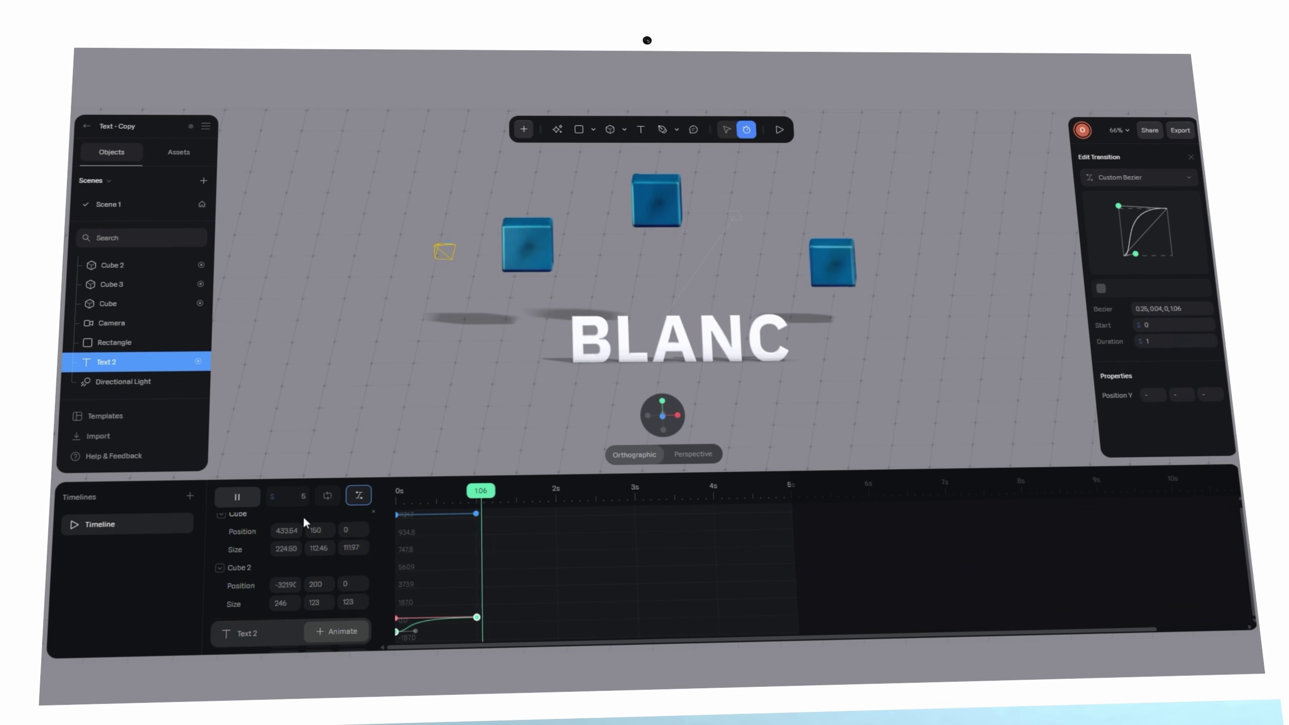
pyautogui.click(359, 495)
pyautogui.click(643, 578)
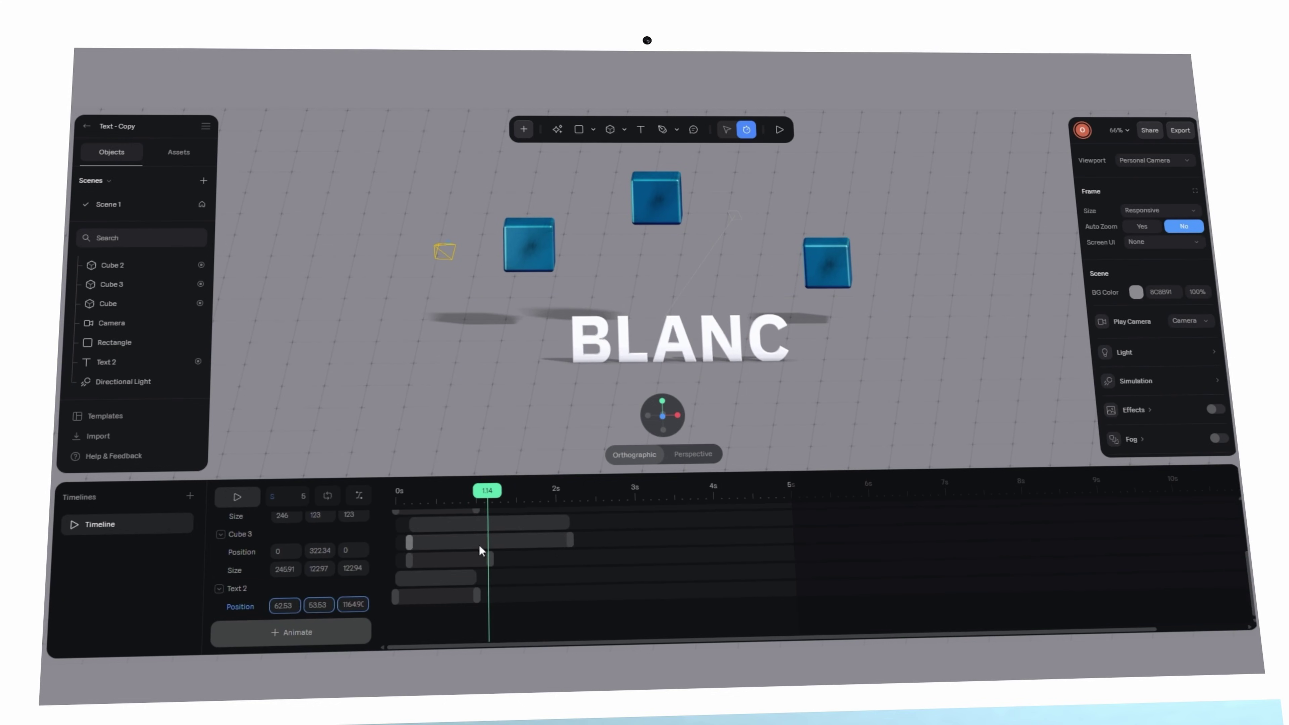
# Stretch and delay the Text 2 animation so it staggers with the cubes, replaying to check.
pyautogui.moveTo(474, 579); pyautogui.dragTo(574, 572)
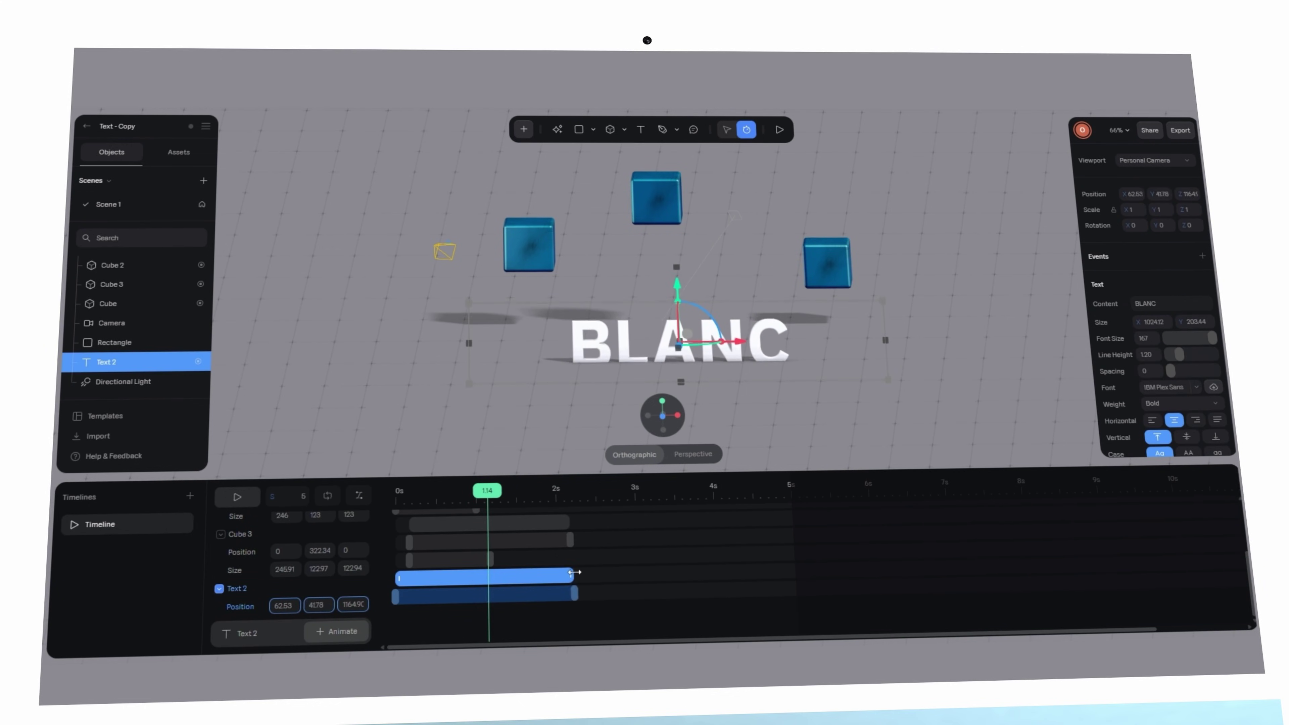
pyautogui.click(520, 567)
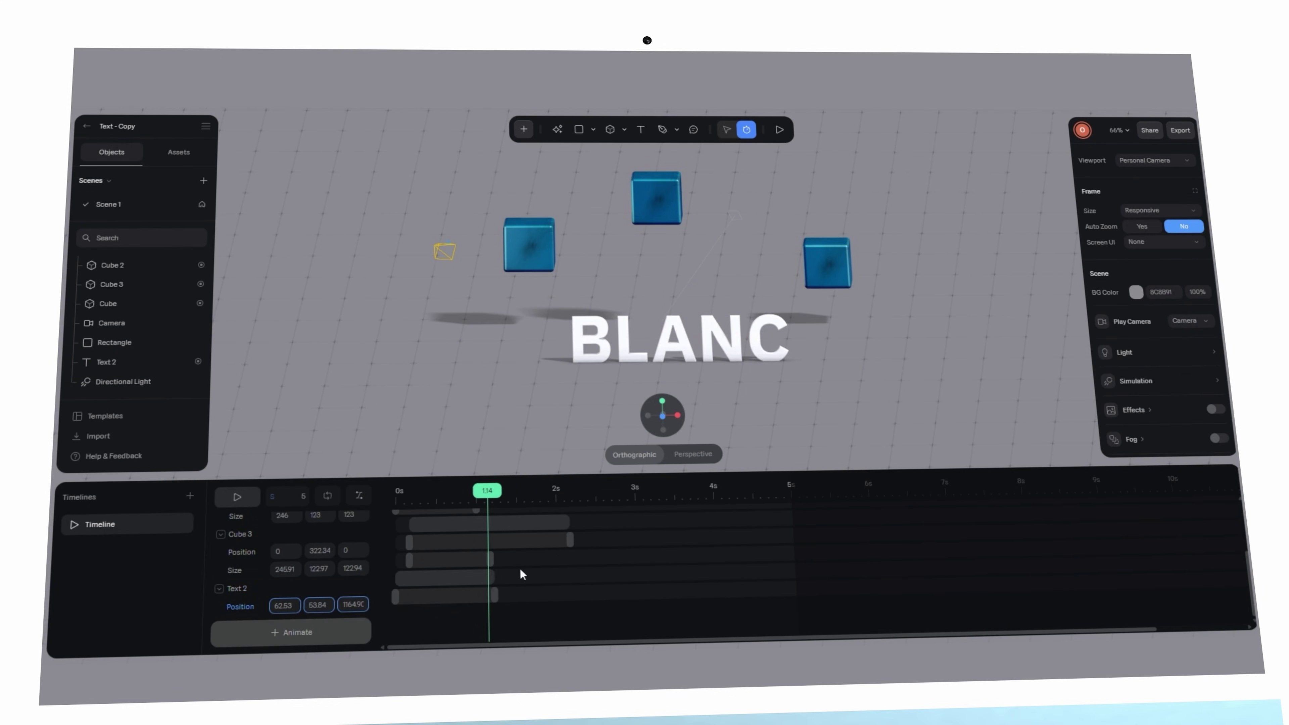
pyautogui.press('space')
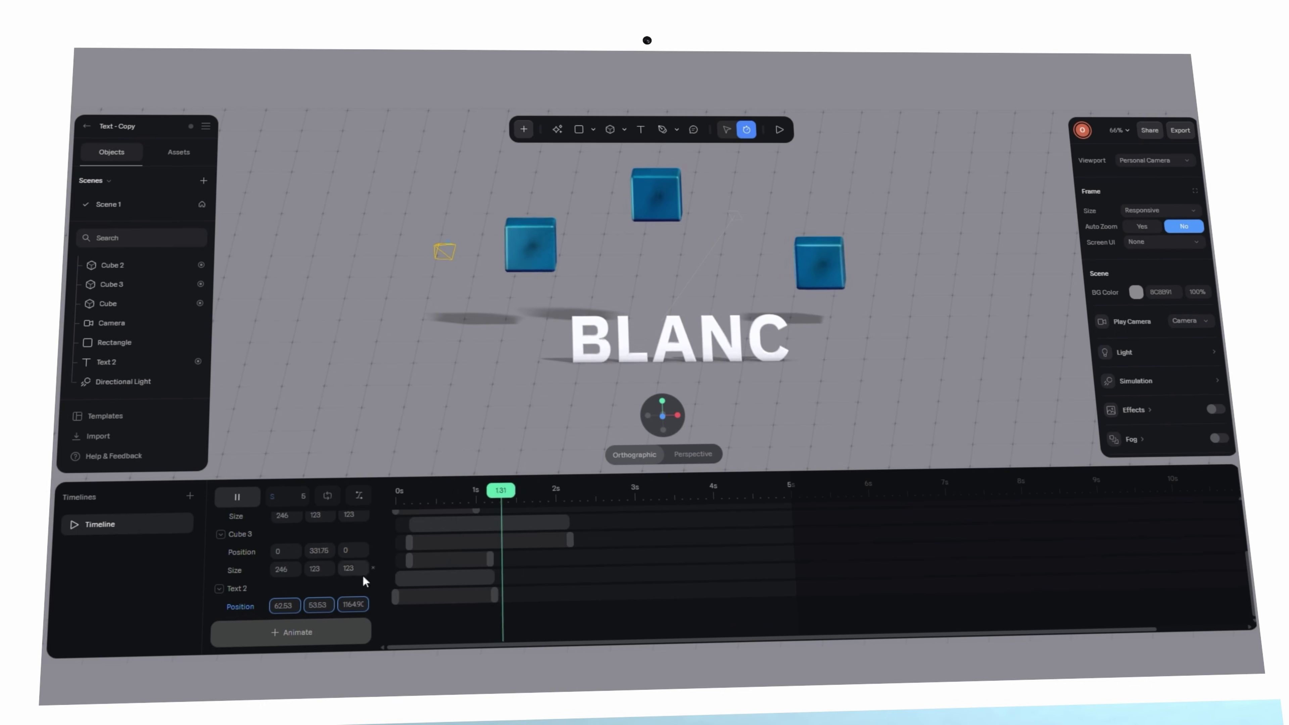
pyautogui.click(460, 577)
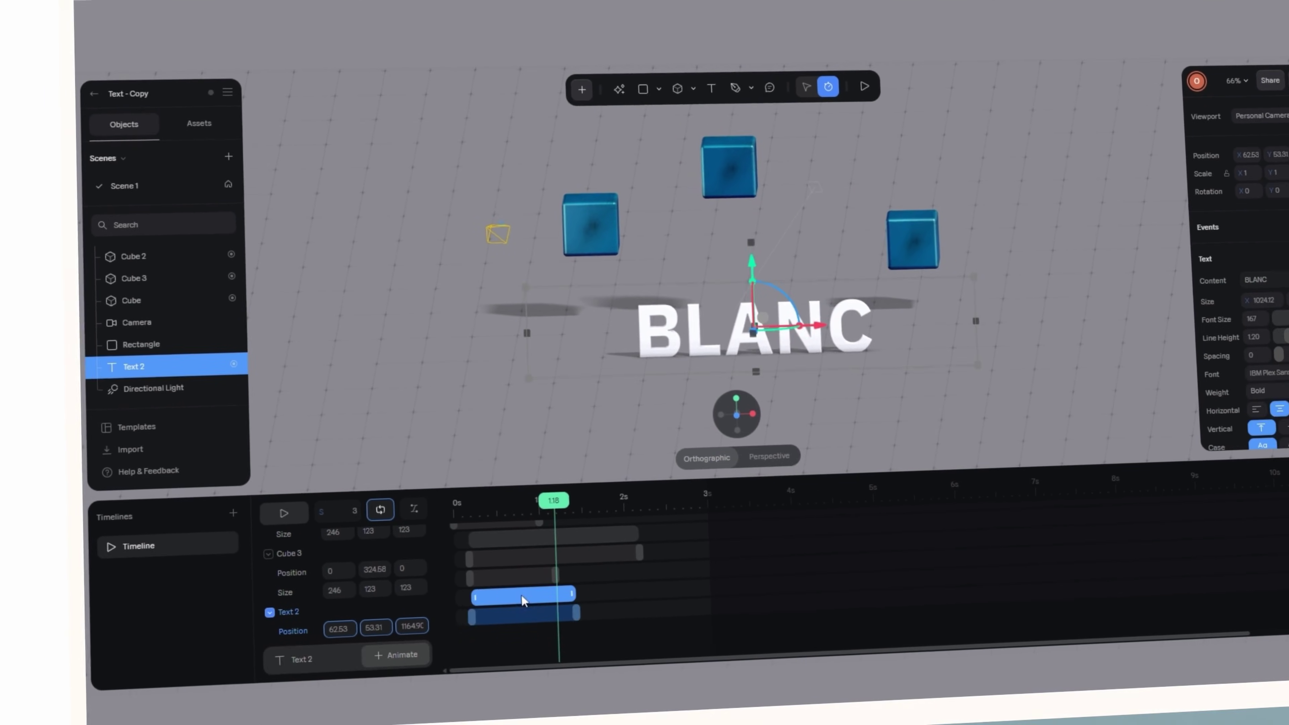
pyautogui.moveTo(521, 595); pyautogui.dragTo(569, 592)
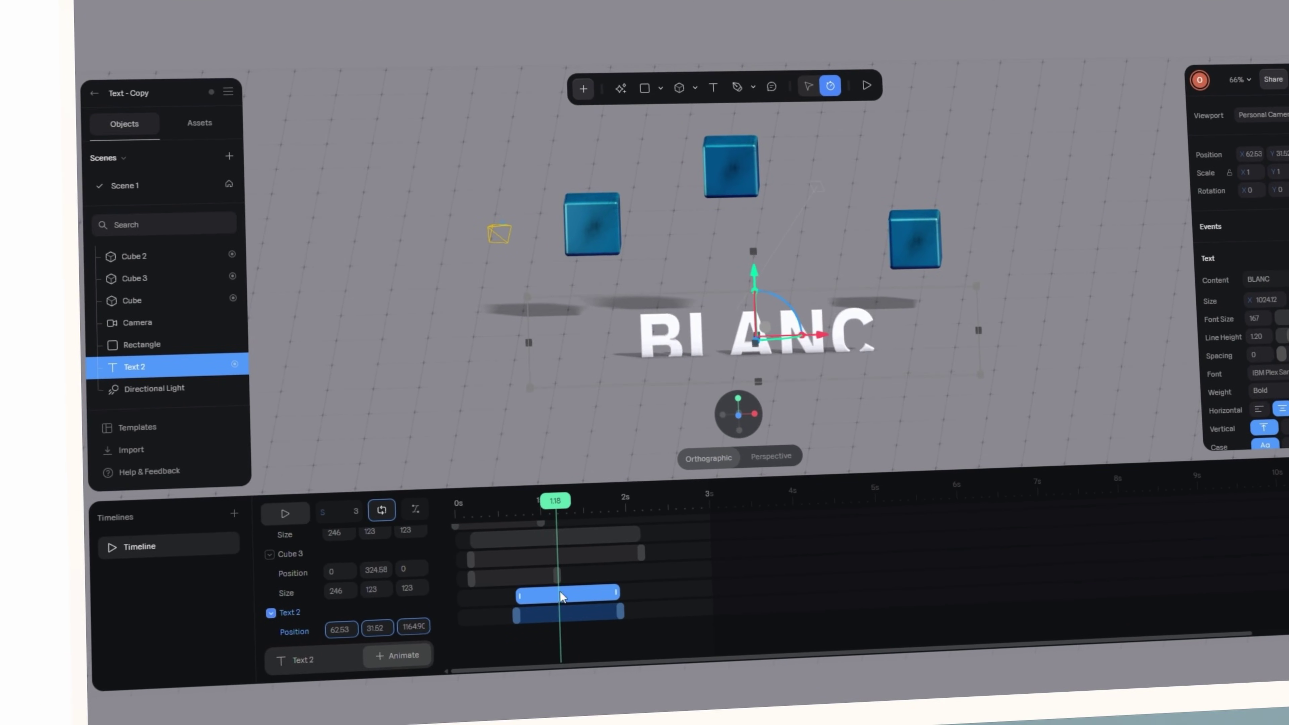
pyautogui.click(480, 508)
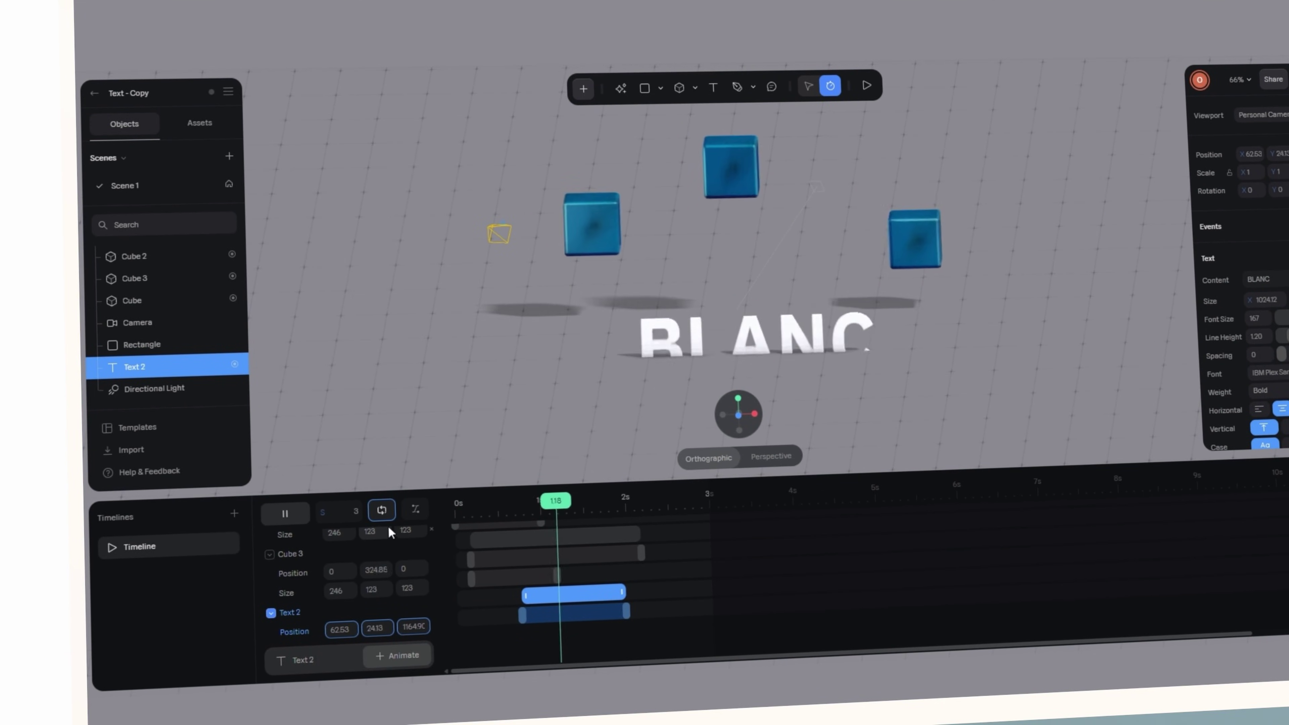
pyautogui.moveTo(548, 594); pyautogui.dragTo(530, 593)
pyautogui.click(470, 508)
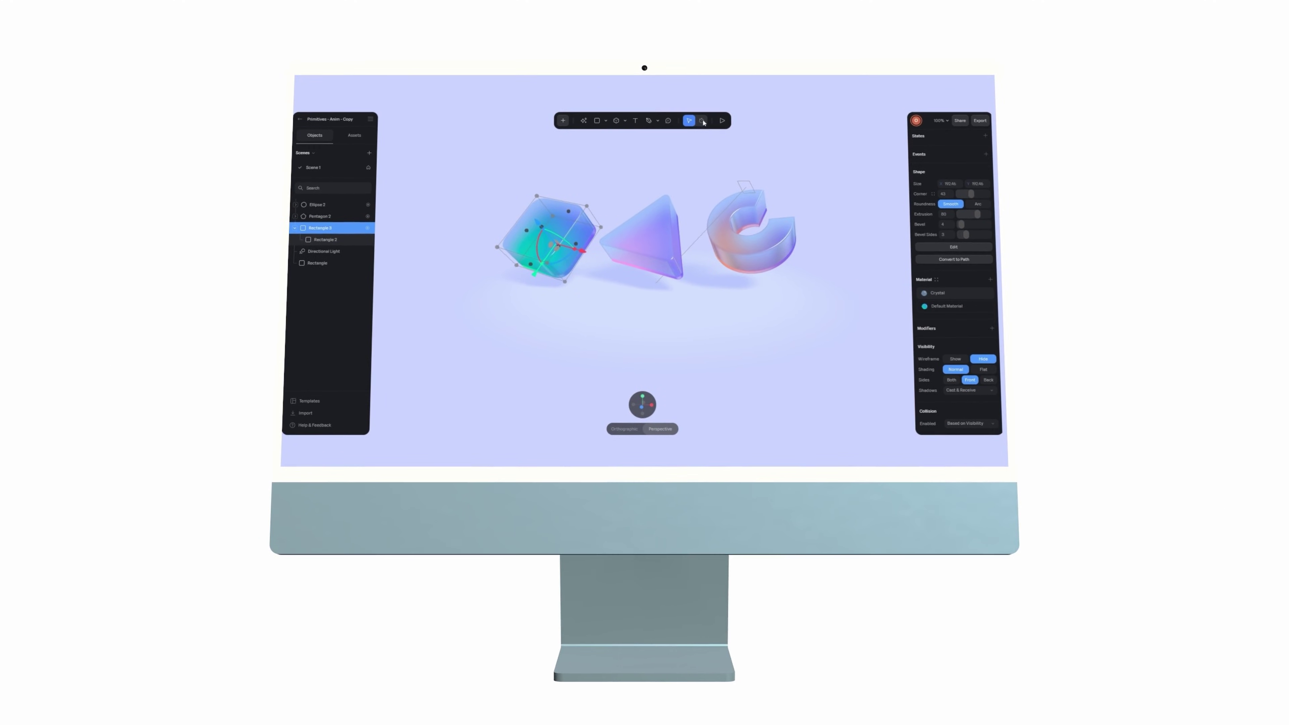
# Open the animation timeline and collapse the Rectangle 3, Pentagon 2 and Ellipse 2 tracks.
pyautogui.click(702, 120)
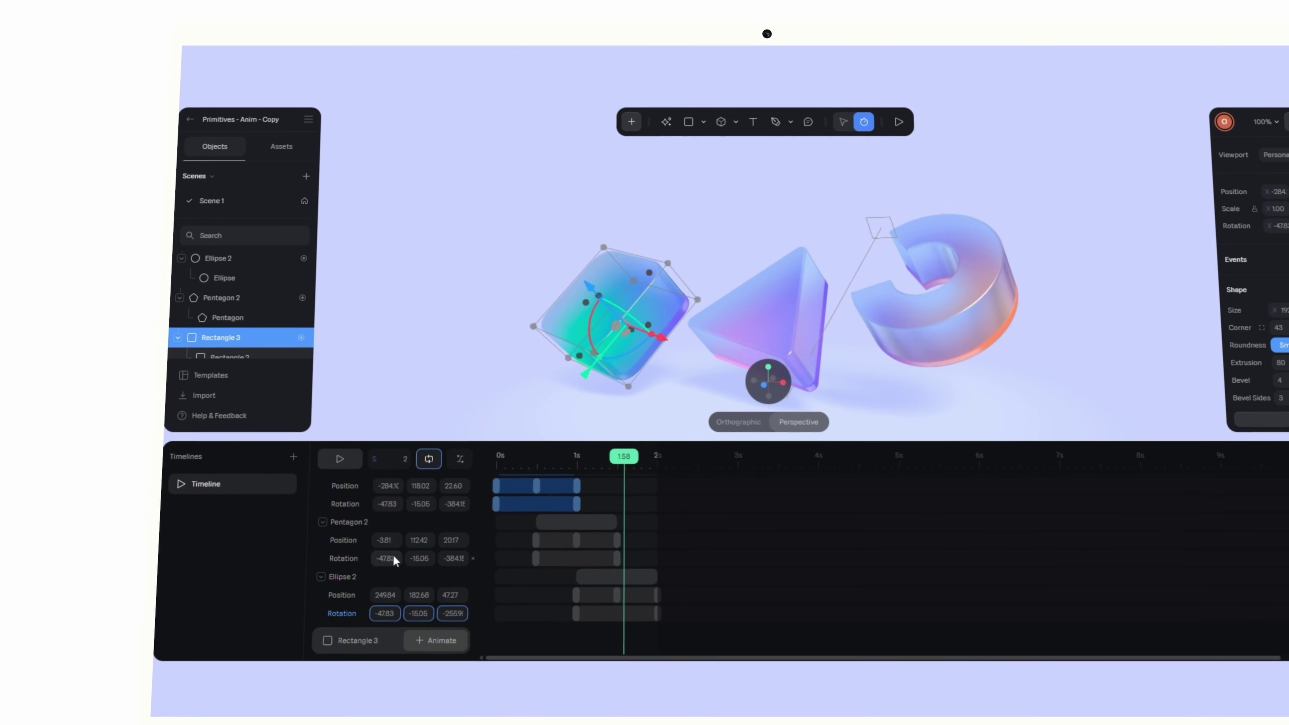
pyautogui.click(324, 482)
pyautogui.click(323, 501)
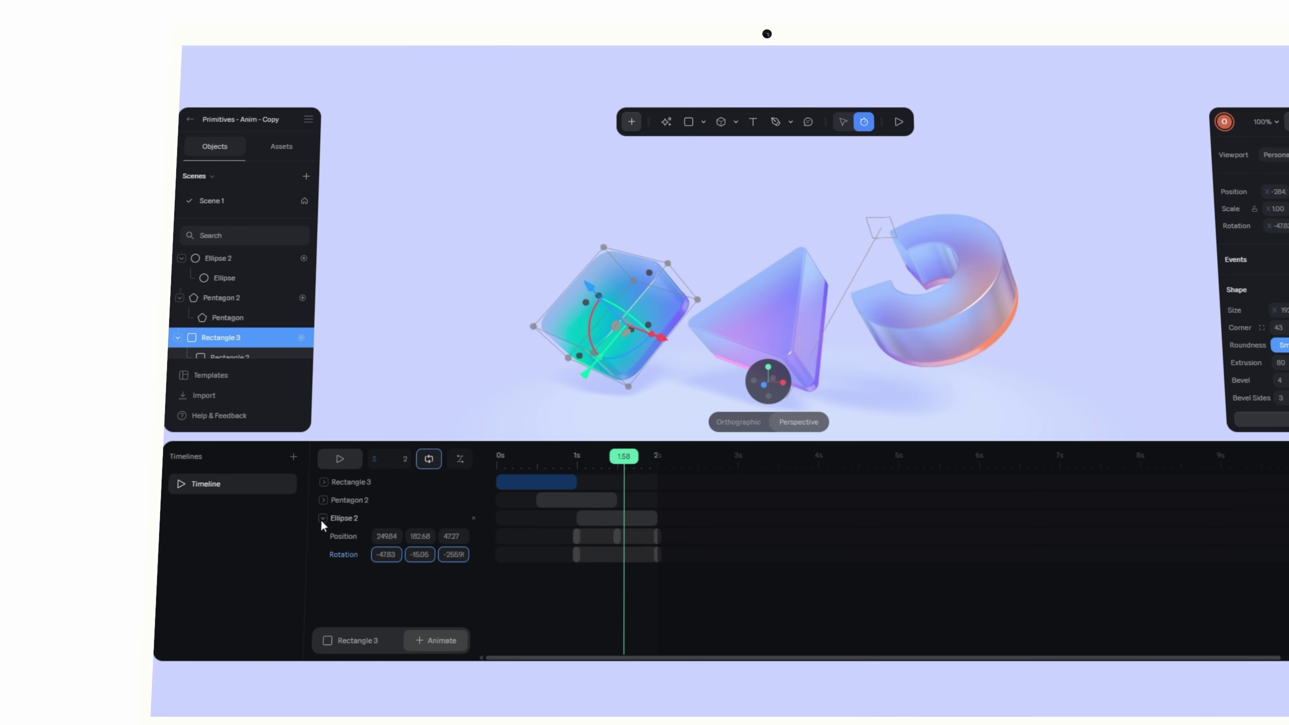
pyautogui.click(321, 518)
# Select all three shapes' animation tracks together and scrub back to the start.
pyautogui.click(358, 506)
pyautogui.click(350, 523)
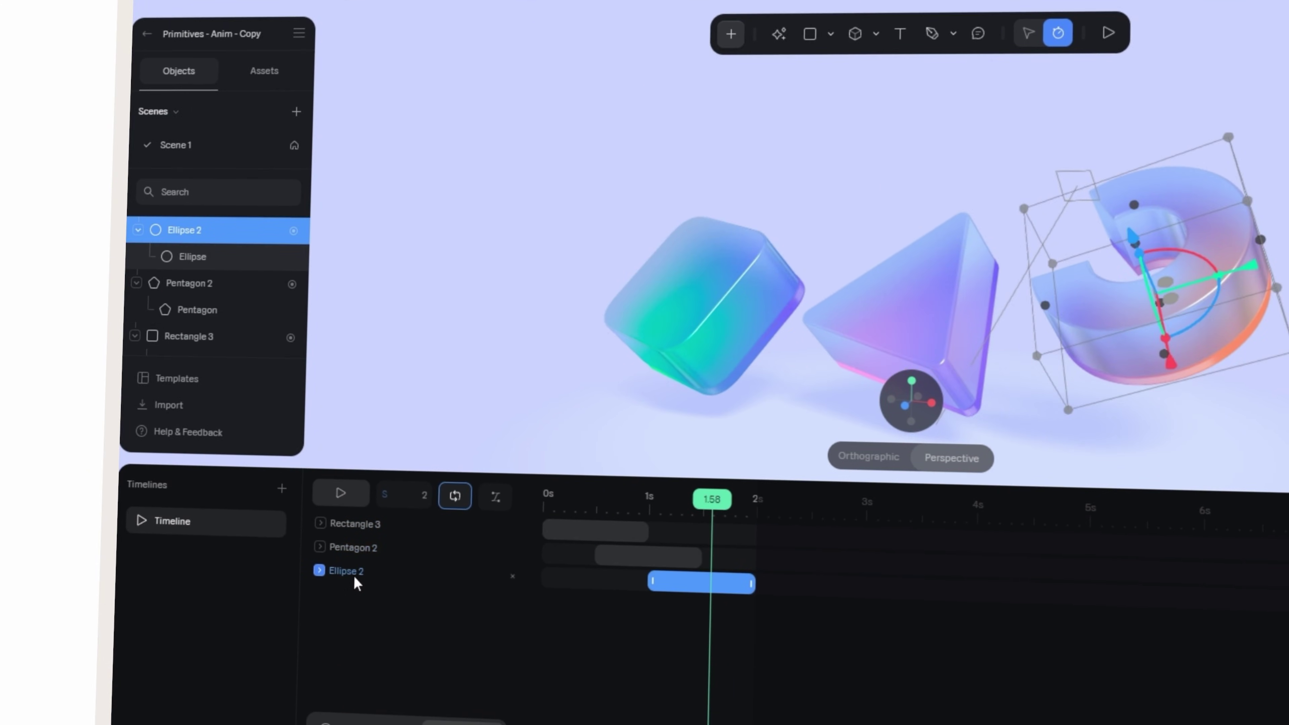
pyautogui.click(363, 526)
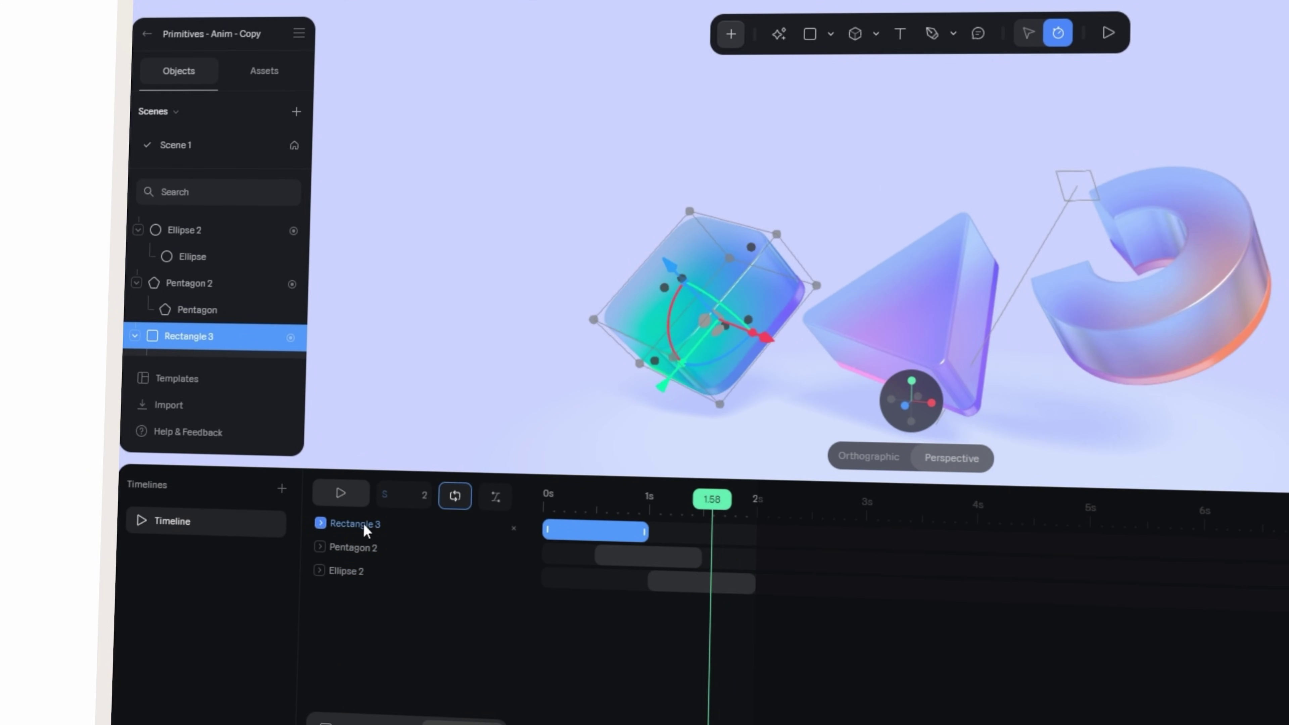
pyautogui.keyDown('shift'); pyautogui.click(717, 579); pyautogui.keyUp('shift')
pyautogui.click(648, 556)
pyautogui.click(619, 532)
pyautogui.keyDown('shift'); pyautogui.click(665, 558); pyautogui.keyUp('shift')
pyautogui.keyDown('shift'); pyautogui.click(670, 583); pyautogui.keyUp('shift')
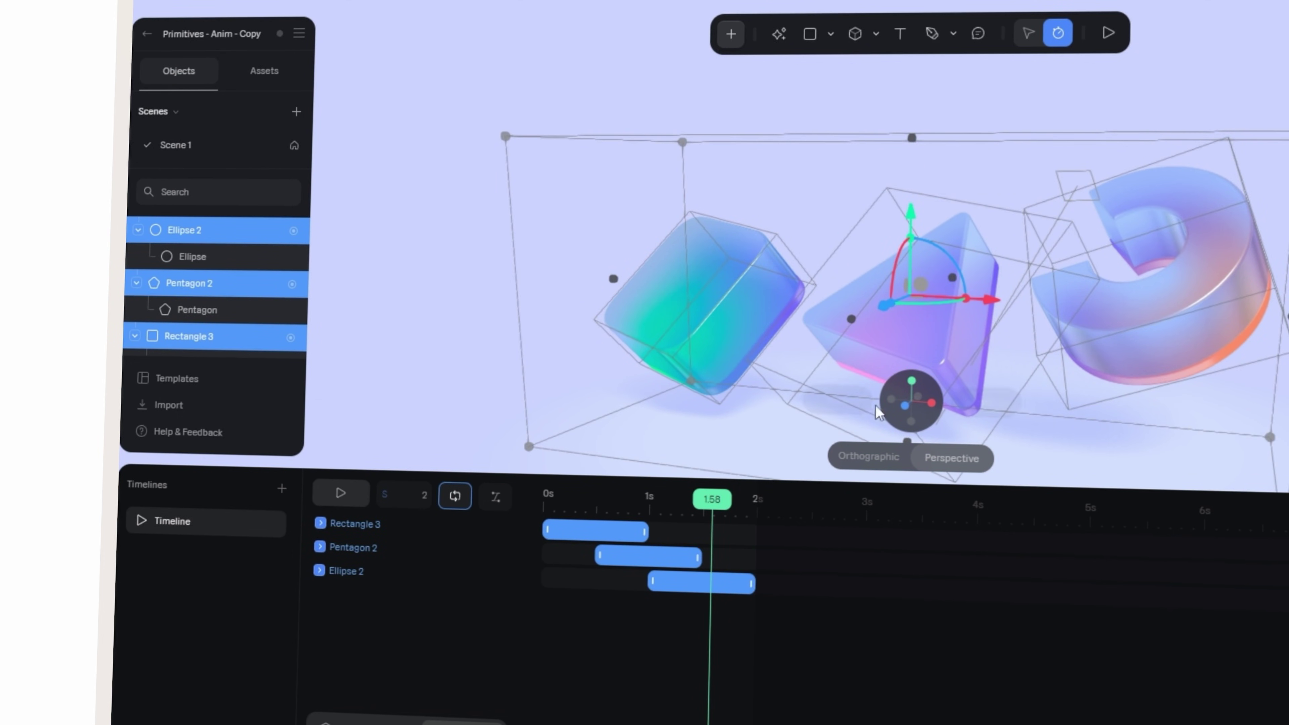
pyautogui.moveTo(712, 499); pyautogui.dragTo(542, 495)
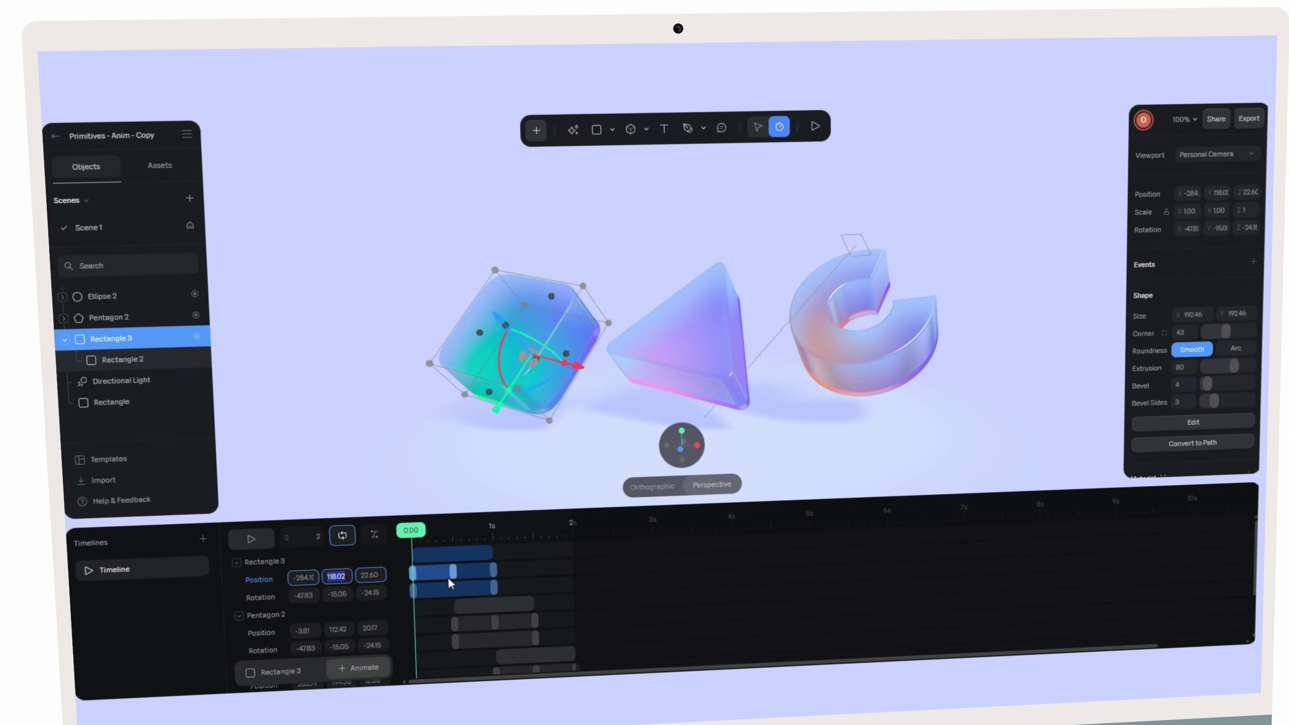
# Inspect the Position keyframes of Rectangle 3, Pentagon 2 and Ellipse 2 at 0.5s through 2s.
pyautogui.click(569, 605)
pyautogui.click(493, 572)
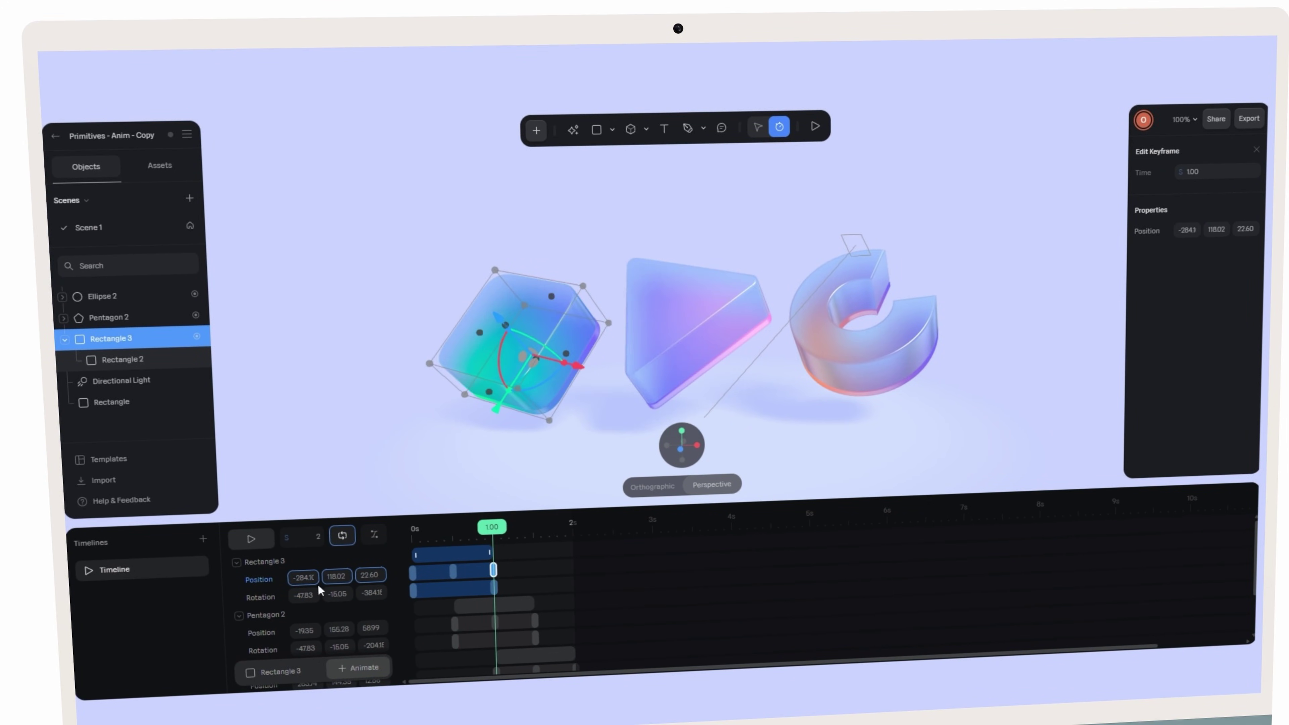
pyautogui.click(454, 620)
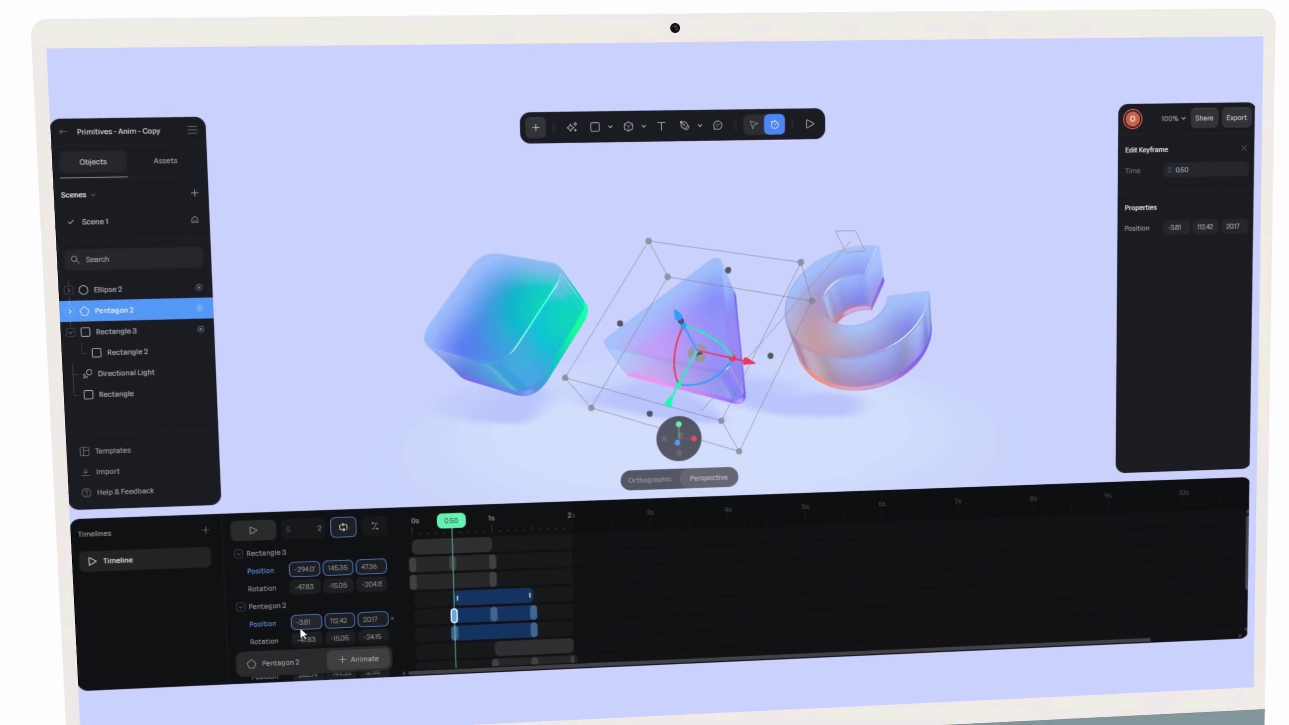
pyautogui.click(305, 630)
pyautogui.scroll(-2, 484, 566)
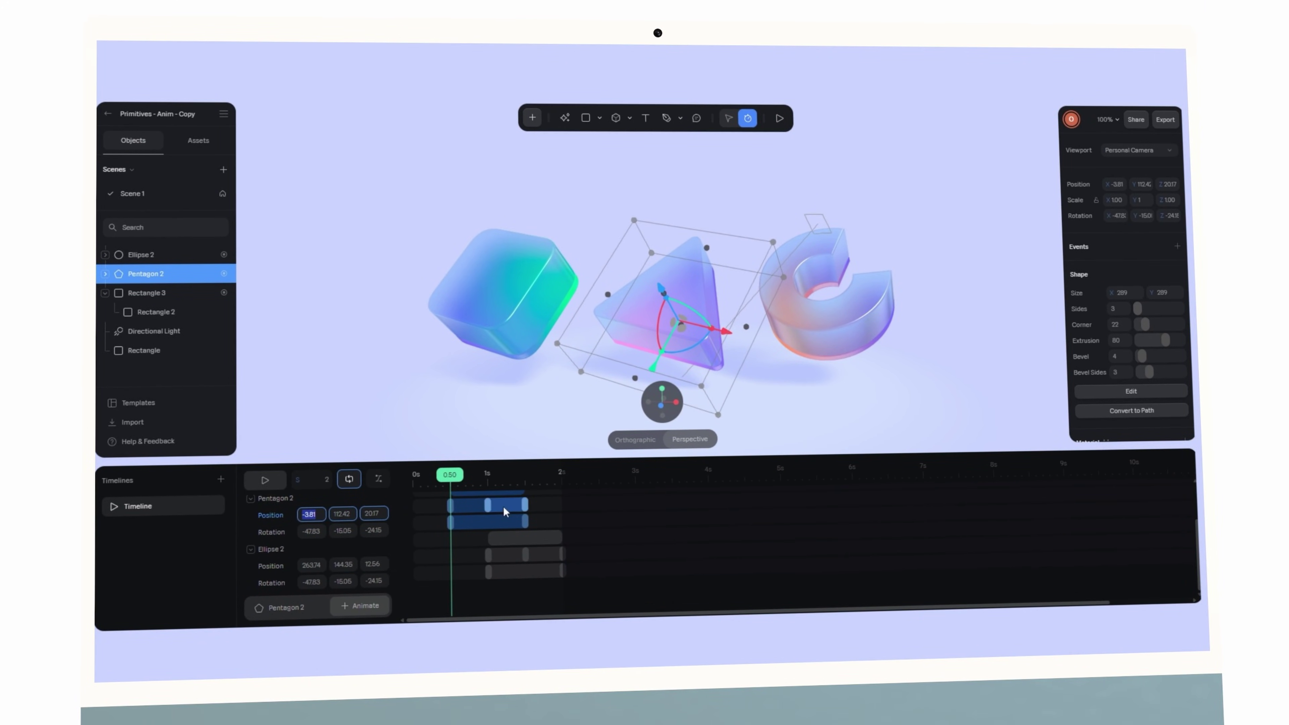
pyautogui.click(487, 506)
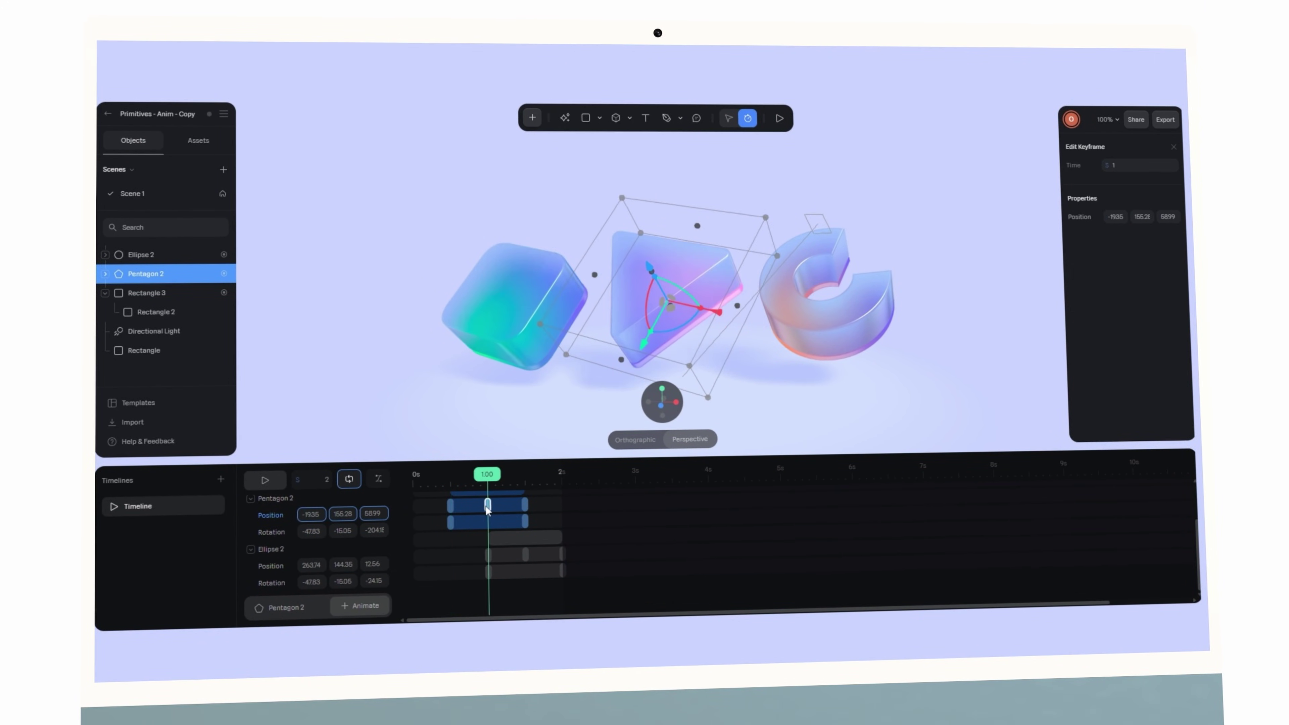
pyautogui.click(525, 505)
pyautogui.click(487, 553)
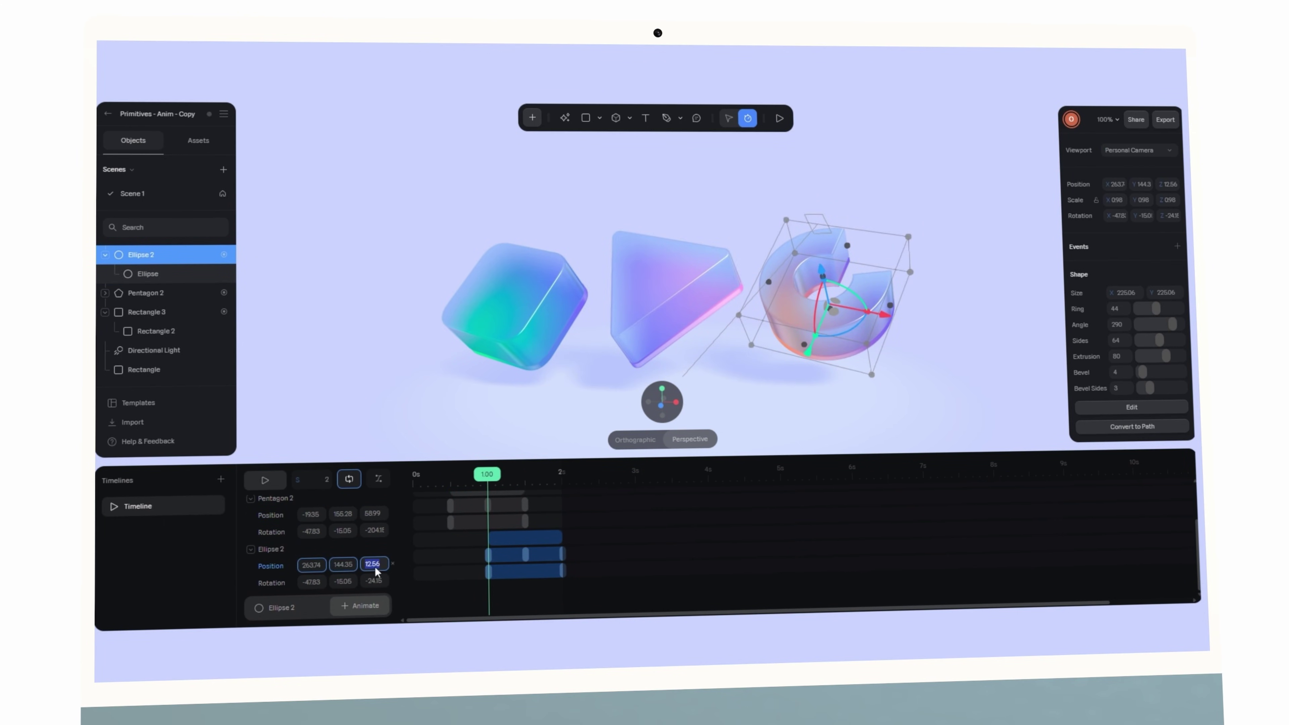
pyautogui.click(525, 555)
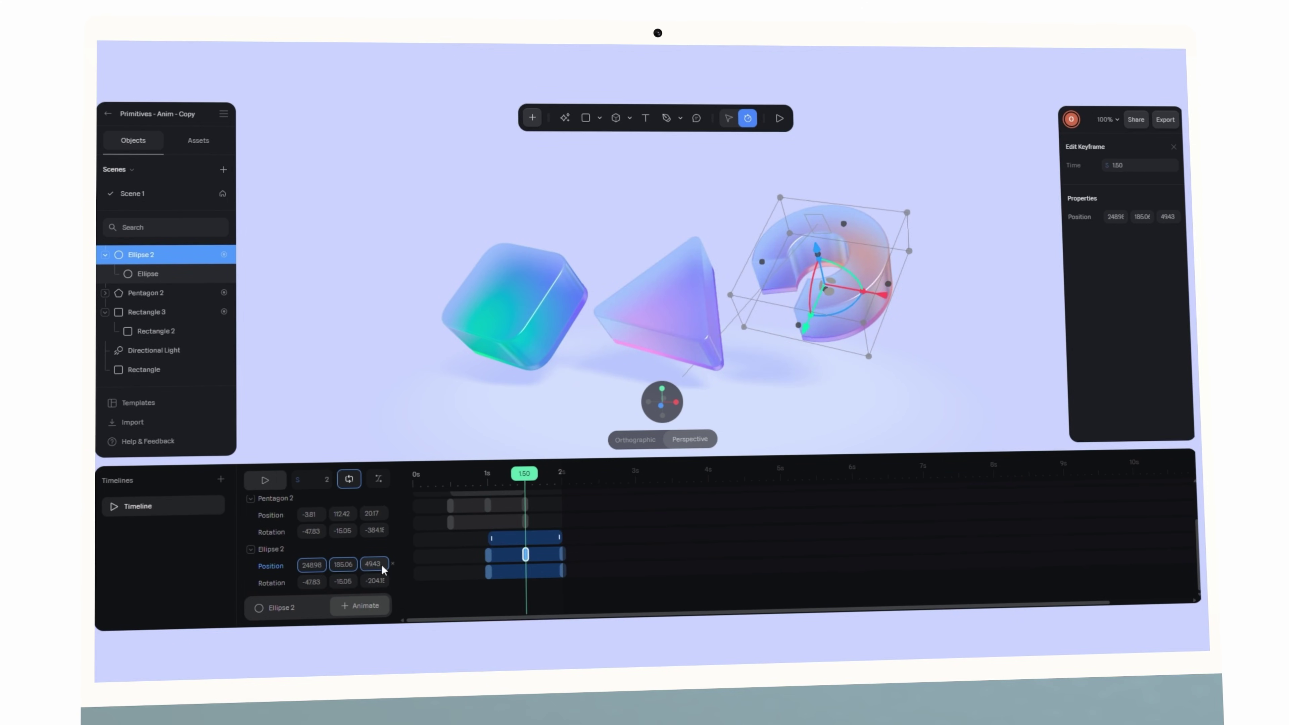
pyautogui.click(562, 555)
# Deselect Ellipse 2 and play, then stop, the primitives animation.
pyautogui.press('Escape')
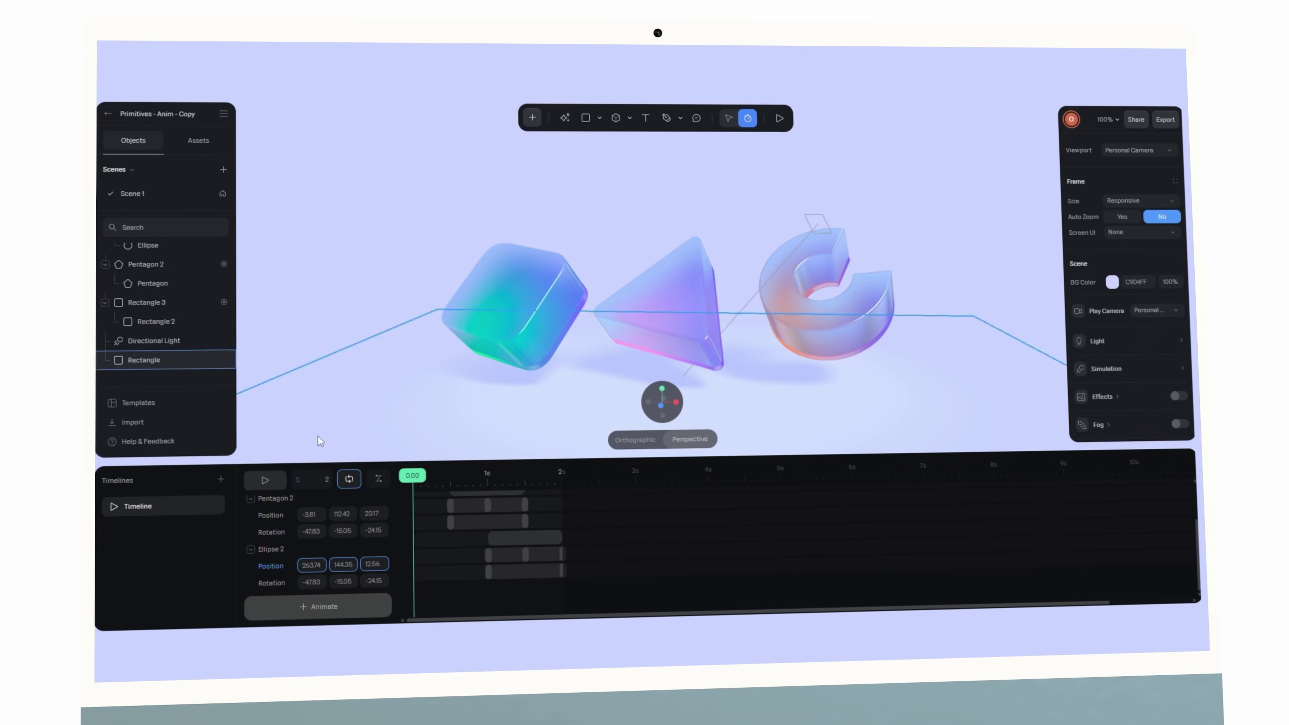
pyautogui.scroll(2, 458, 533)
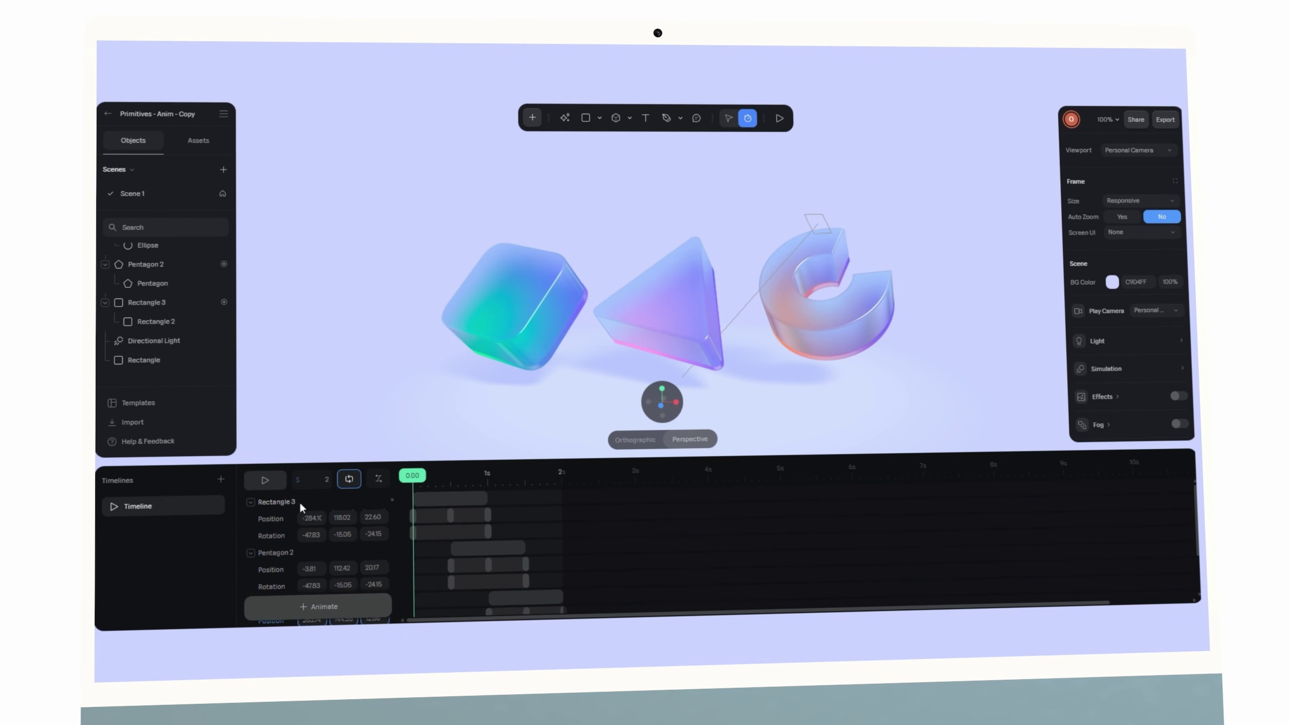
pyautogui.click(264, 481)
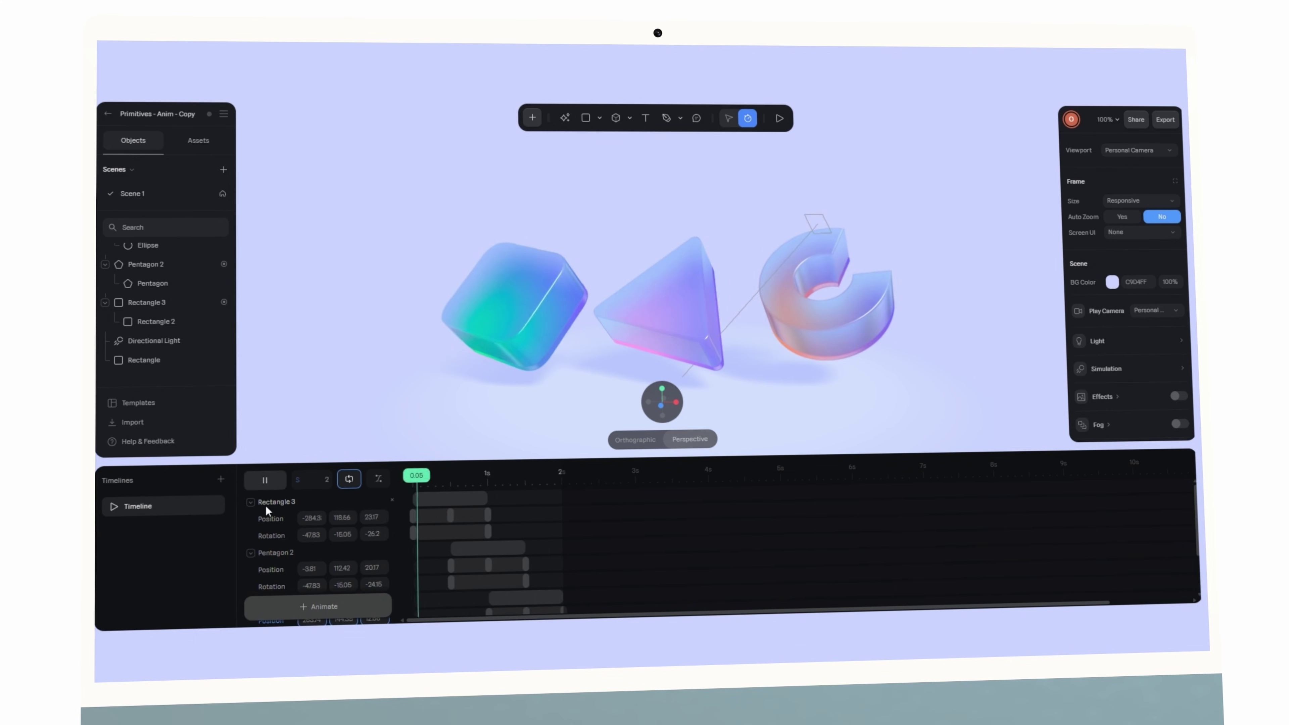
pyautogui.click(276, 481)
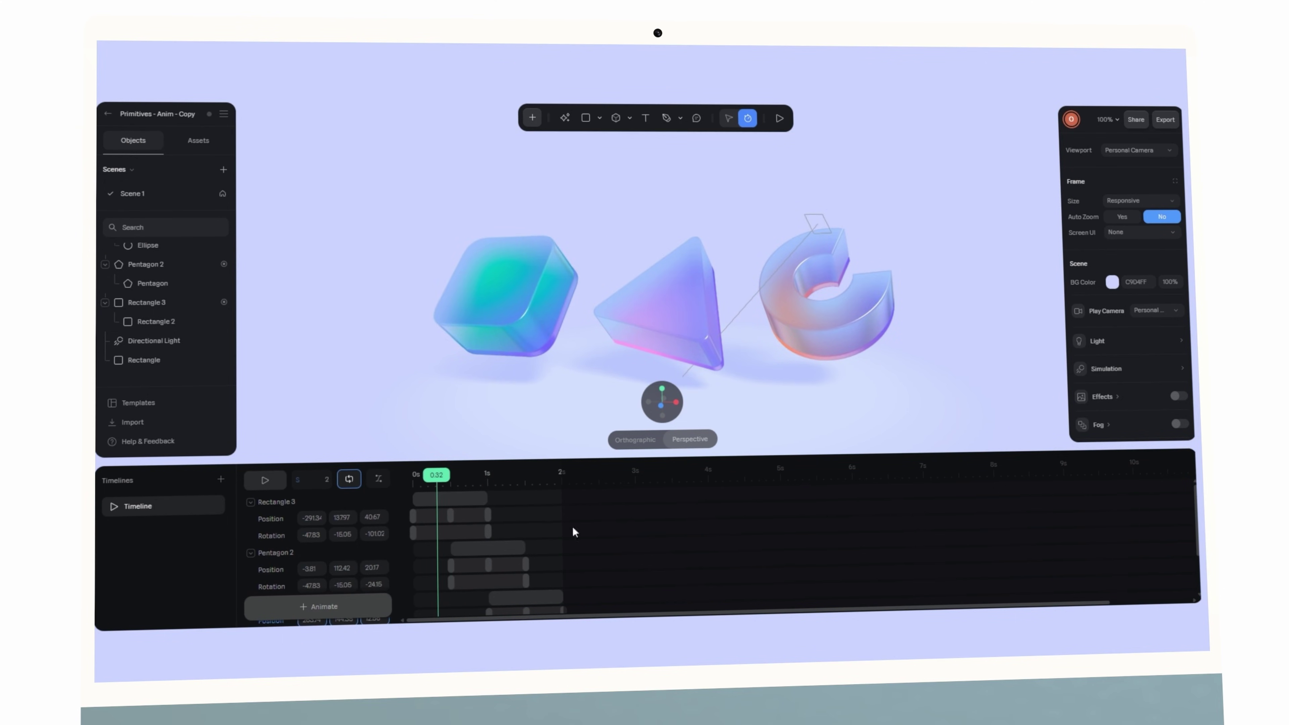
# Inspect Rectangle 3's eased Position keyframes in an enlarged timeline while replaying the animation.
pyautogui.moveTo(515, 515); pyautogui.dragTo(398, 523)
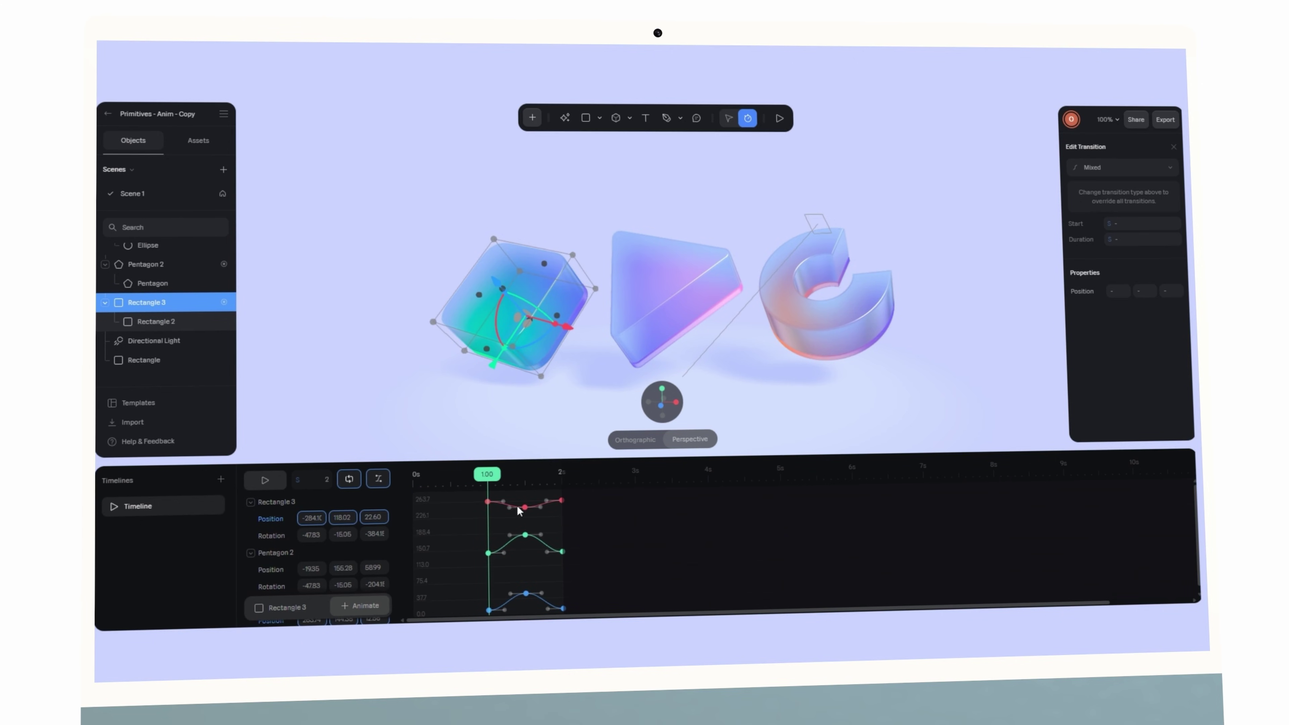
pyautogui.scroll(-1, 545, 522)
pyautogui.moveTo(556, 460); pyautogui.dragTo(559, 425)
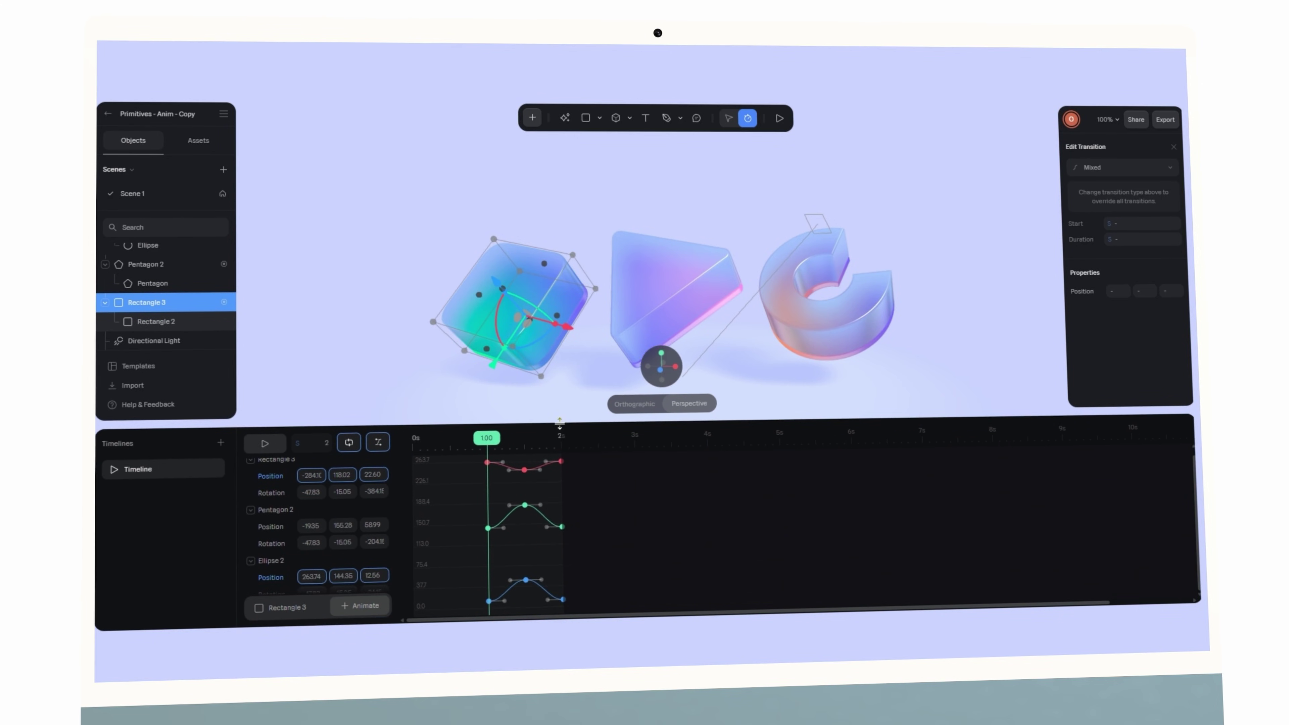
pyautogui.press('space')
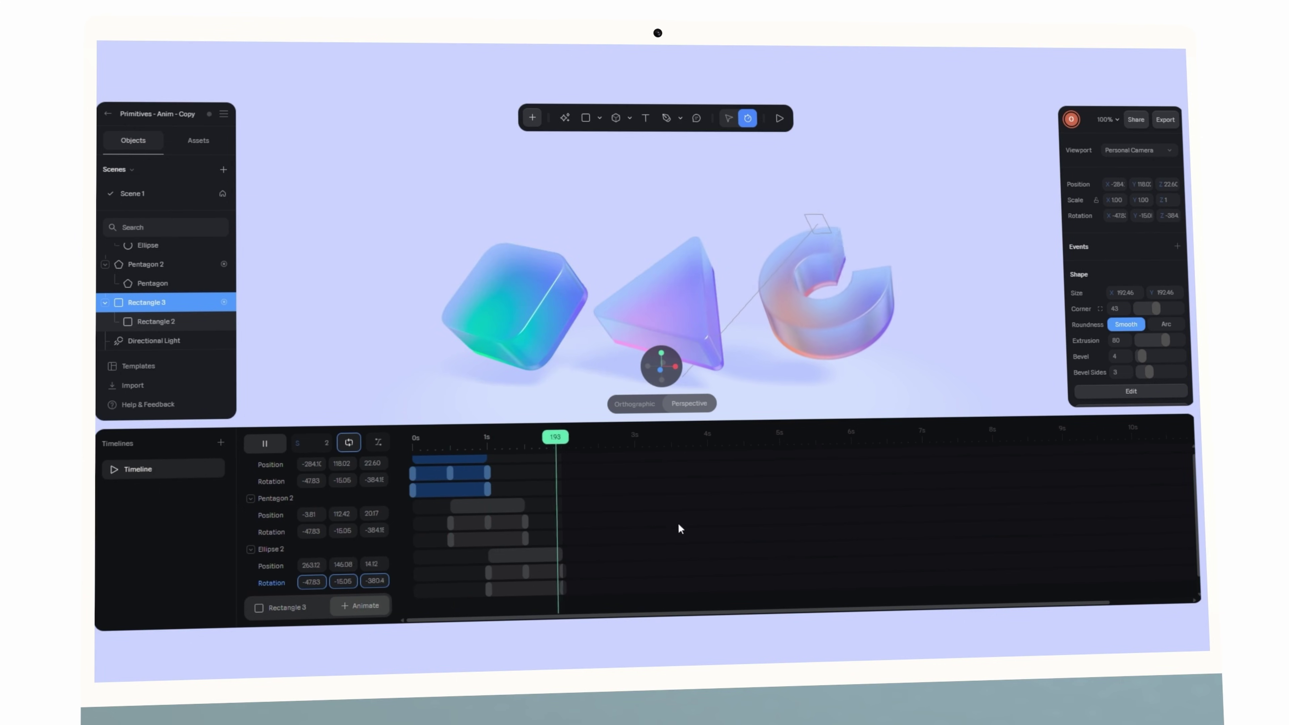
pyautogui.press('space')
# Shrink the timeline panel back to its smaller height.
pyautogui.moveTo(514, 425); pyautogui.dragTo(514, 473)
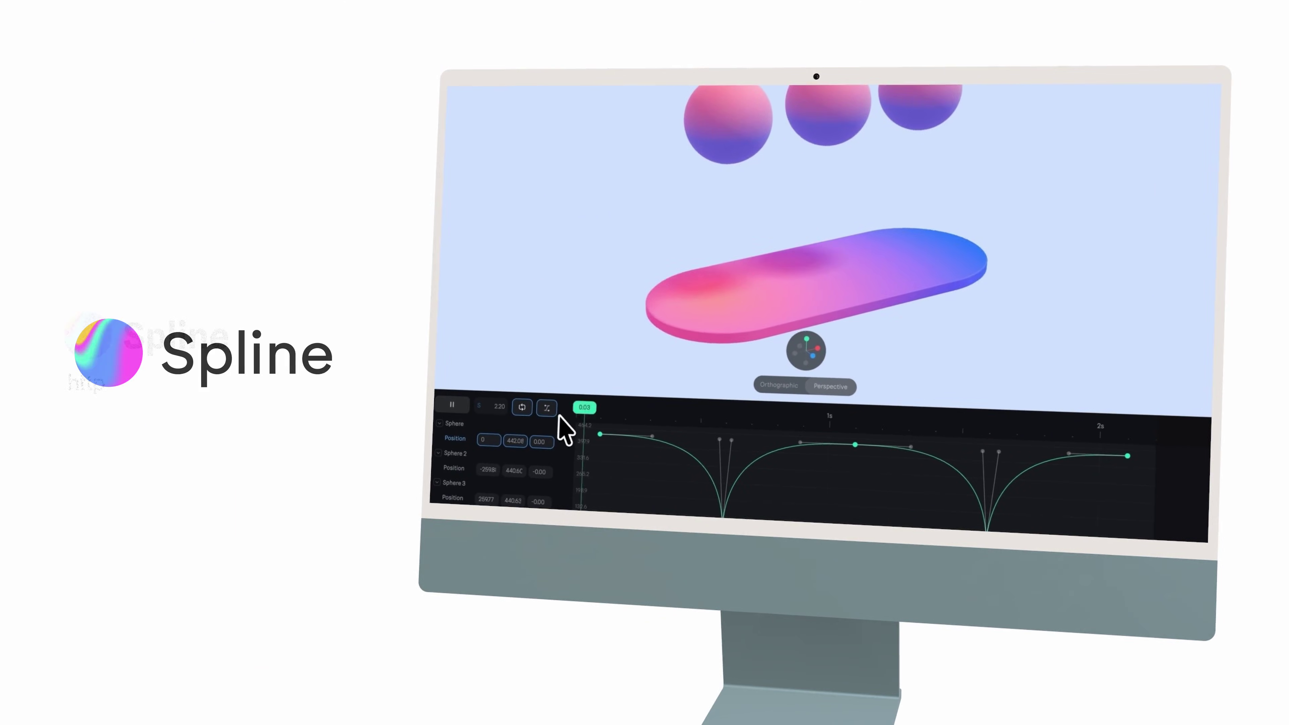
# In track view, move the Sphere's Position animation to start at about 1s.
pyautogui.click(547, 408)
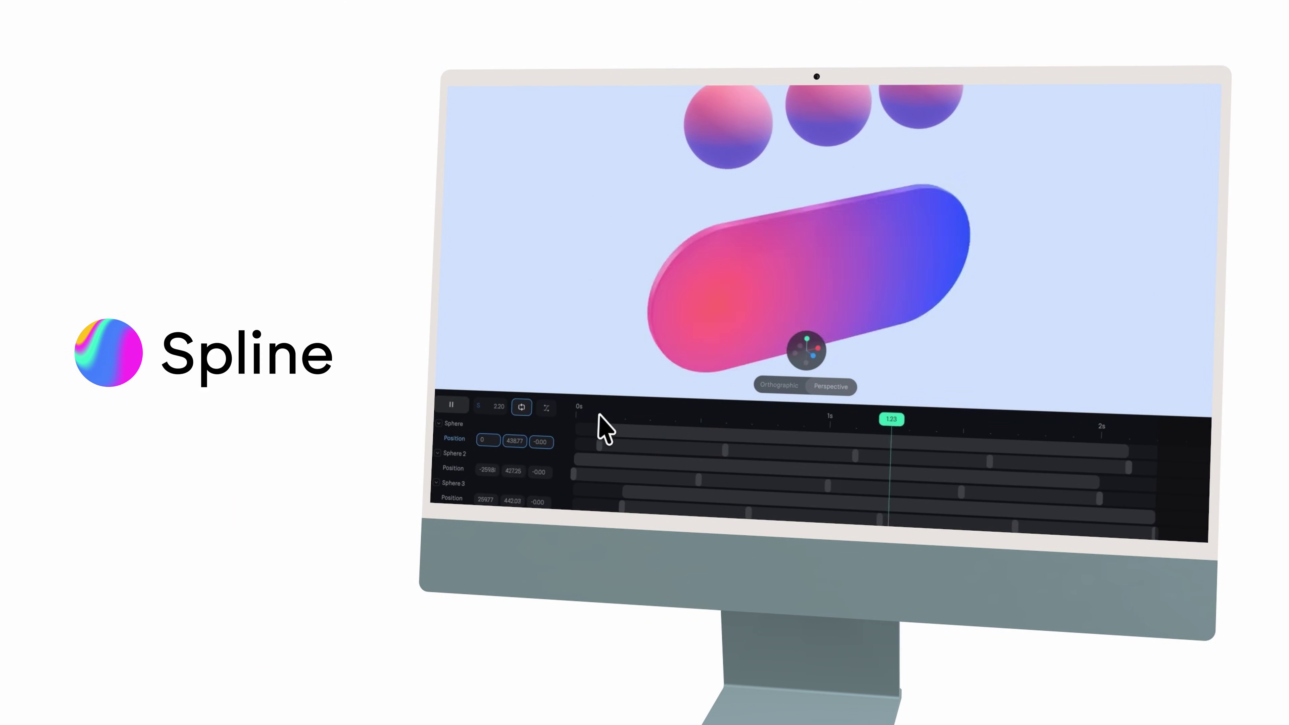
pyautogui.click(605, 437)
pyautogui.moveTo(603, 432); pyautogui.dragTo(831, 432)
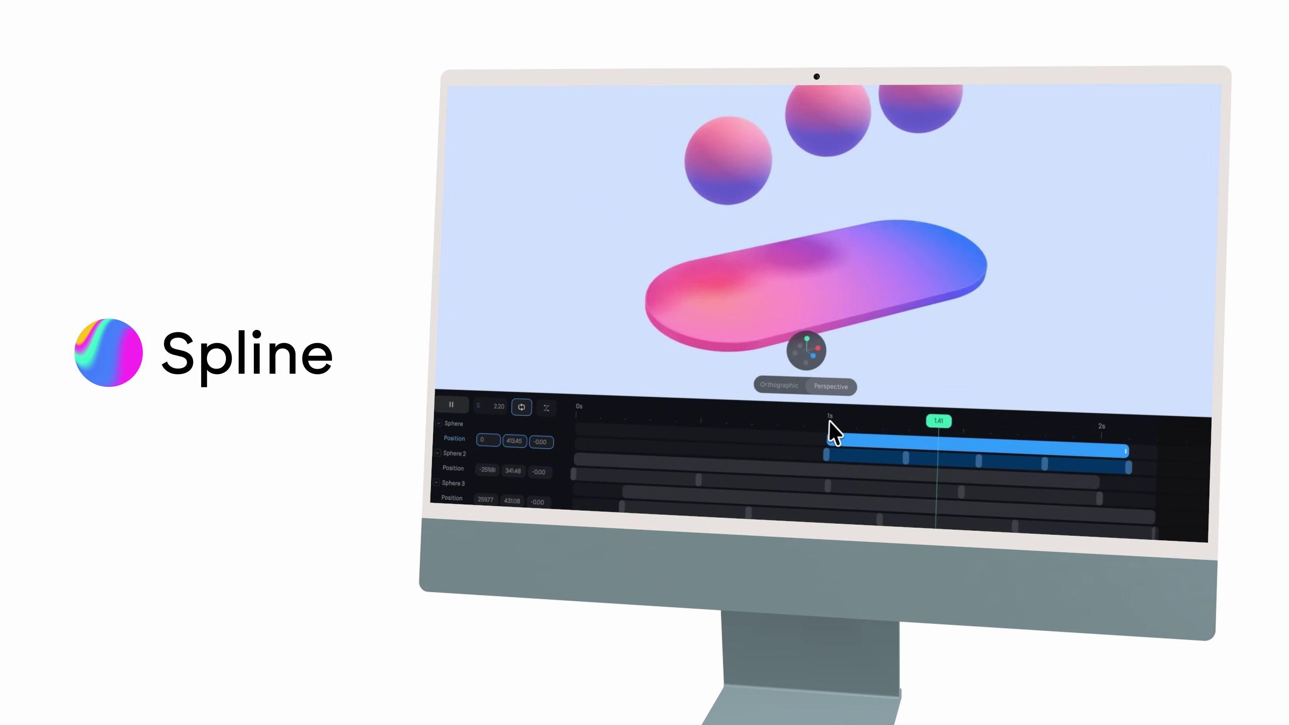